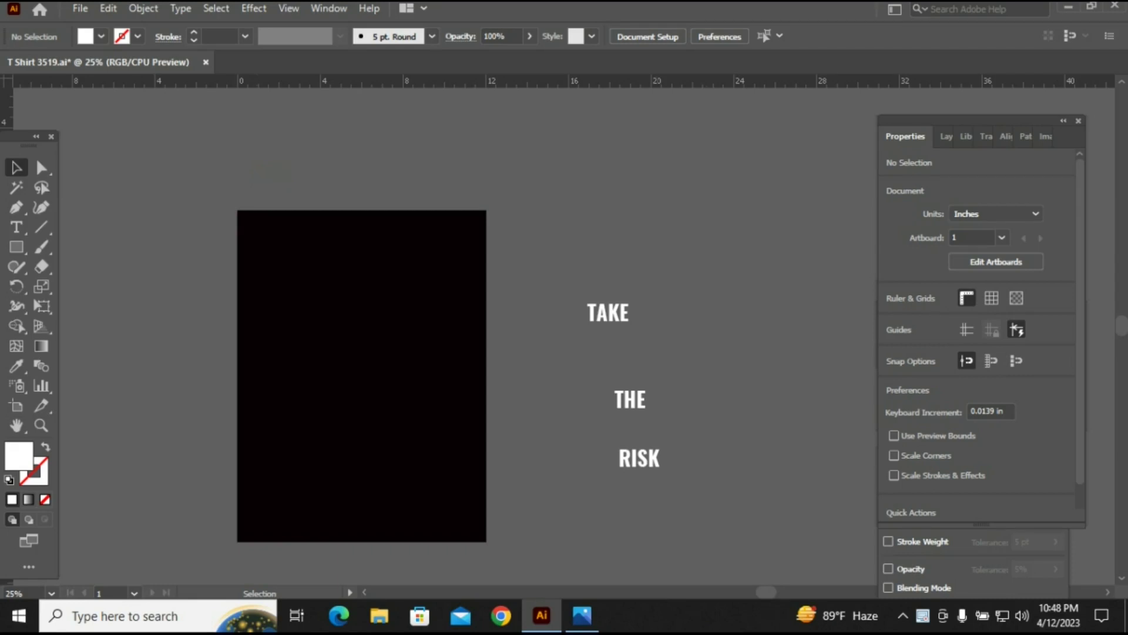
# Convert the TAKE THE RISK text into outlines
pyautogui.click(608, 312)
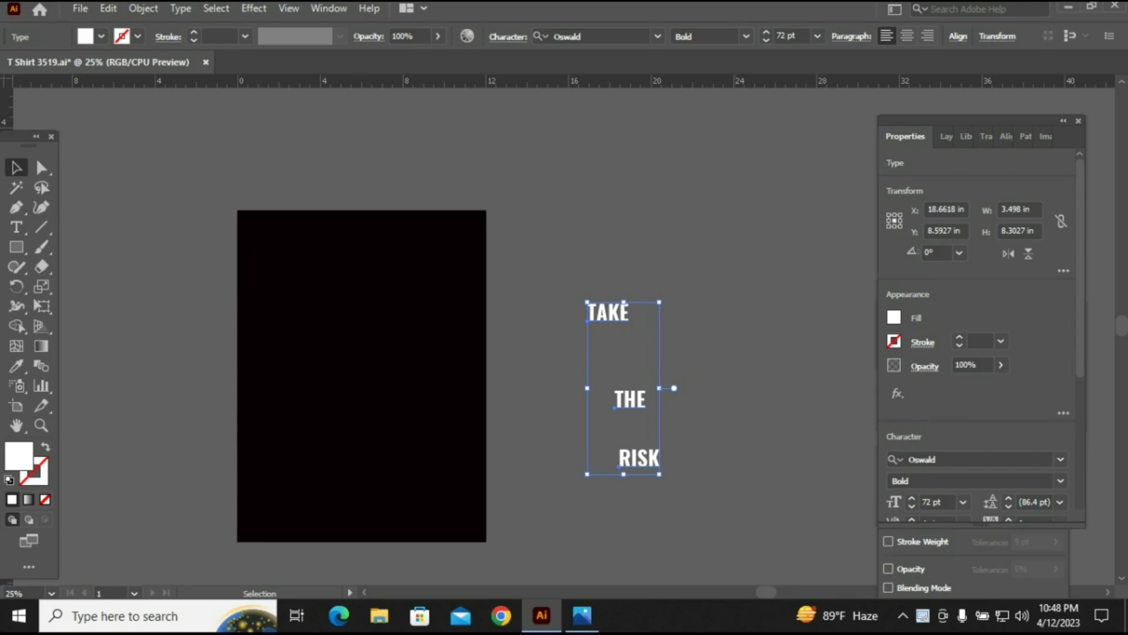
pyautogui.hotkey('ctrl', 'shift', 'a')
pyautogui.click(608, 312)
pyautogui.hotkey('ctrl', 'shift', 'a')
pyautogui.hotkey('ctrl', 'a')
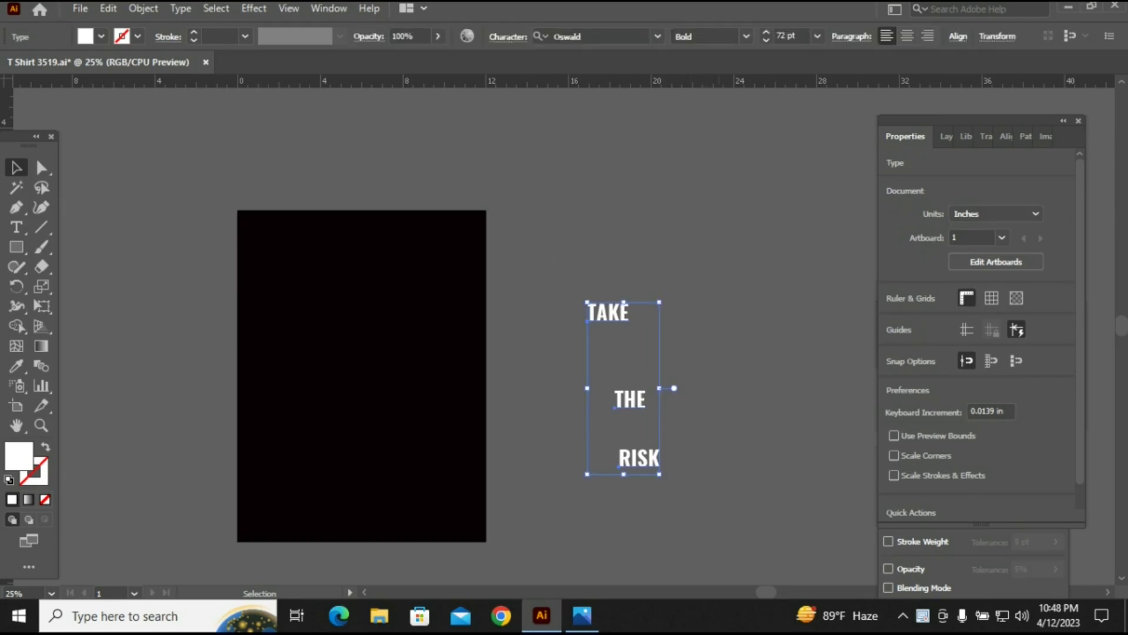
pyautogui.rightClick(641, 459)
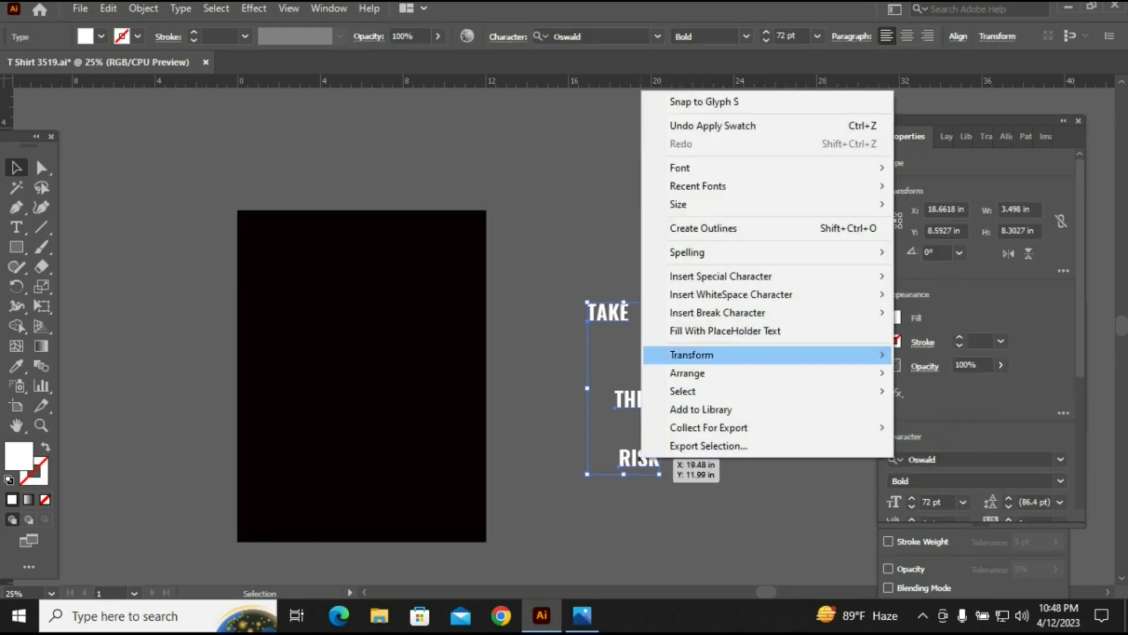
pyautogui.click(706, 228)
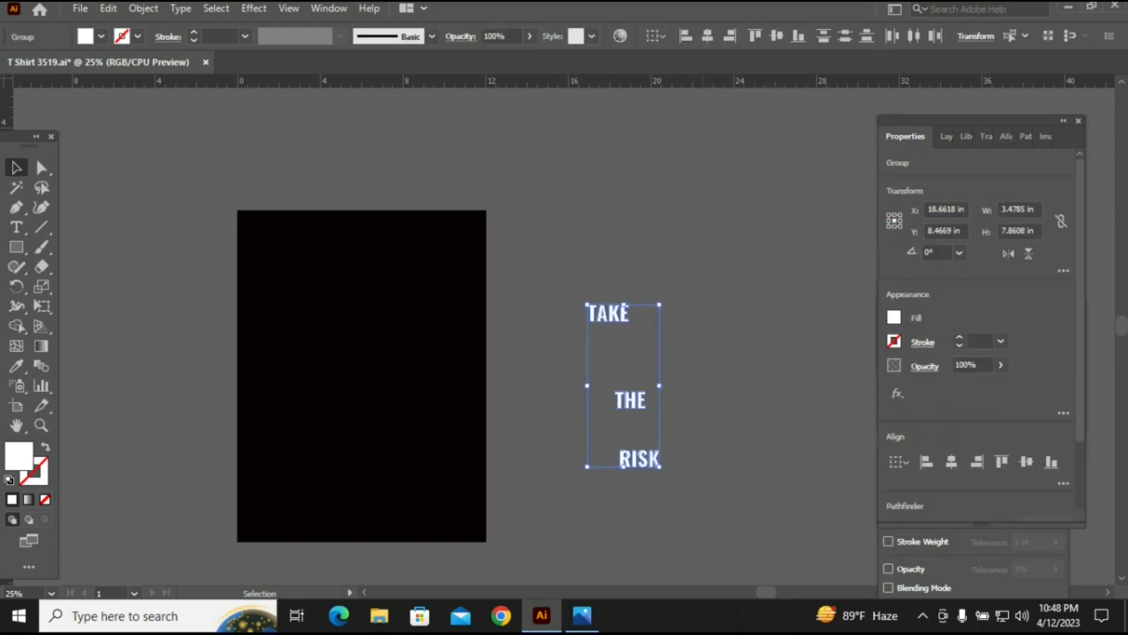
# Centre TAKE horizontally, enlarge it across the artboard, and remove its fill
pyautogui.click(605, 359)
pyautogui.click(607, 313)
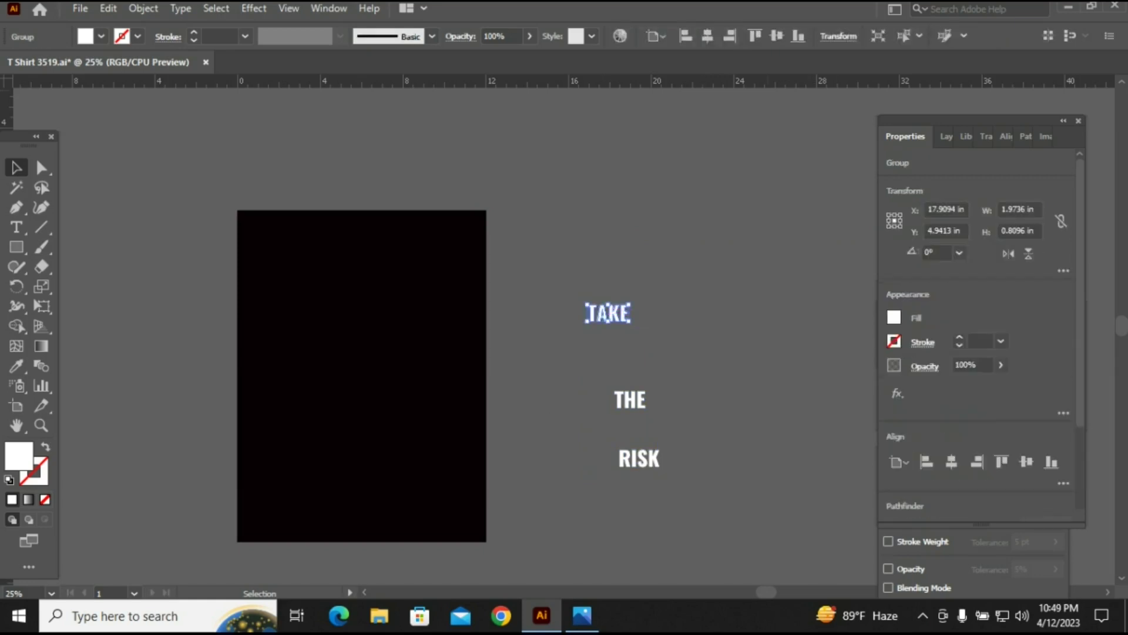
pyautogui.click(708, 35)
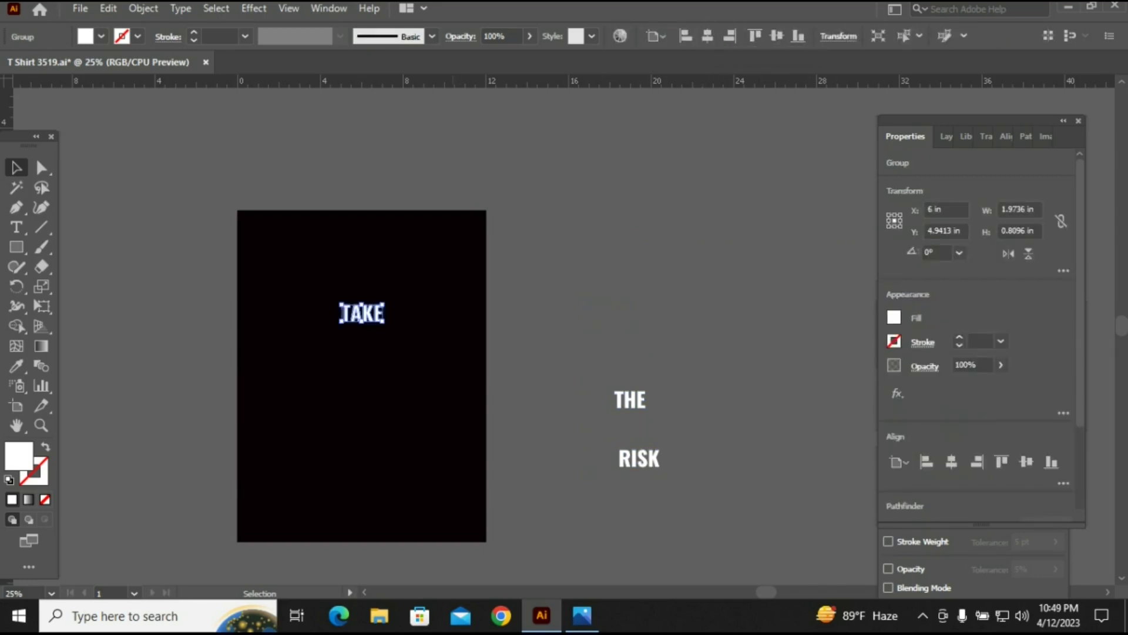
pyautogui.scroll(-1, 361, 313)
pyautogui.moveTo(386, 303)
pyautogui.mouseDown()
pyautogui.moveTo(463, 356)
pyautogui.moveTo(486, 388)
pyautogui.mouseUp()
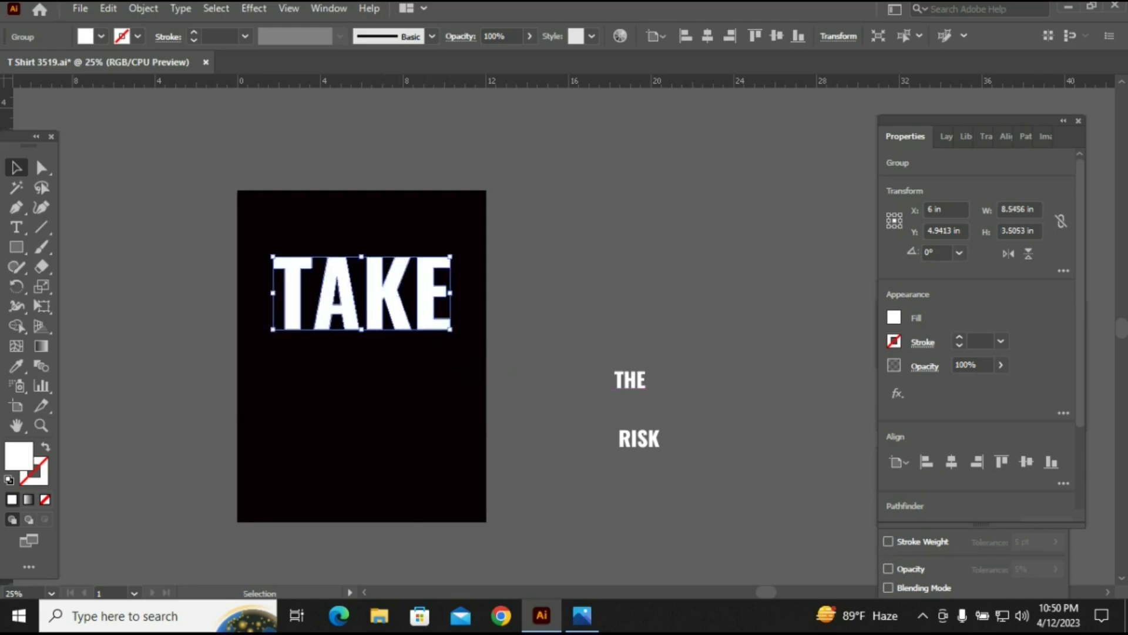
pyautogui.click(894, 317)
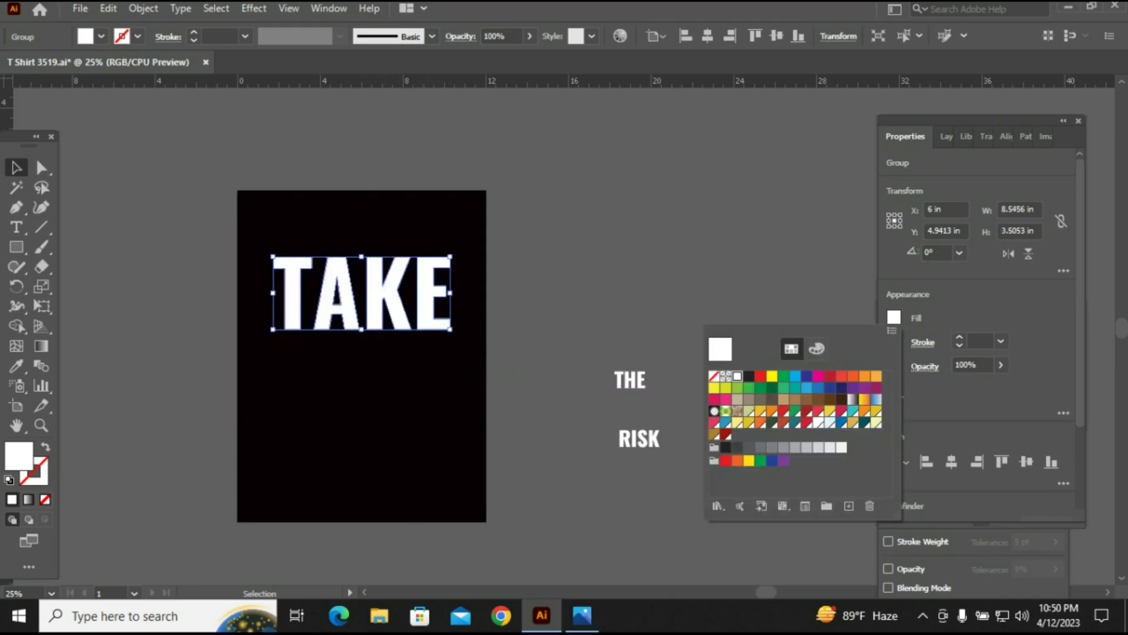
pyautogui.click(714, 376)
# Give TAKE a 3 pt stroke and expand its fill and stroke into shapes
pyautogui.press('Escape')
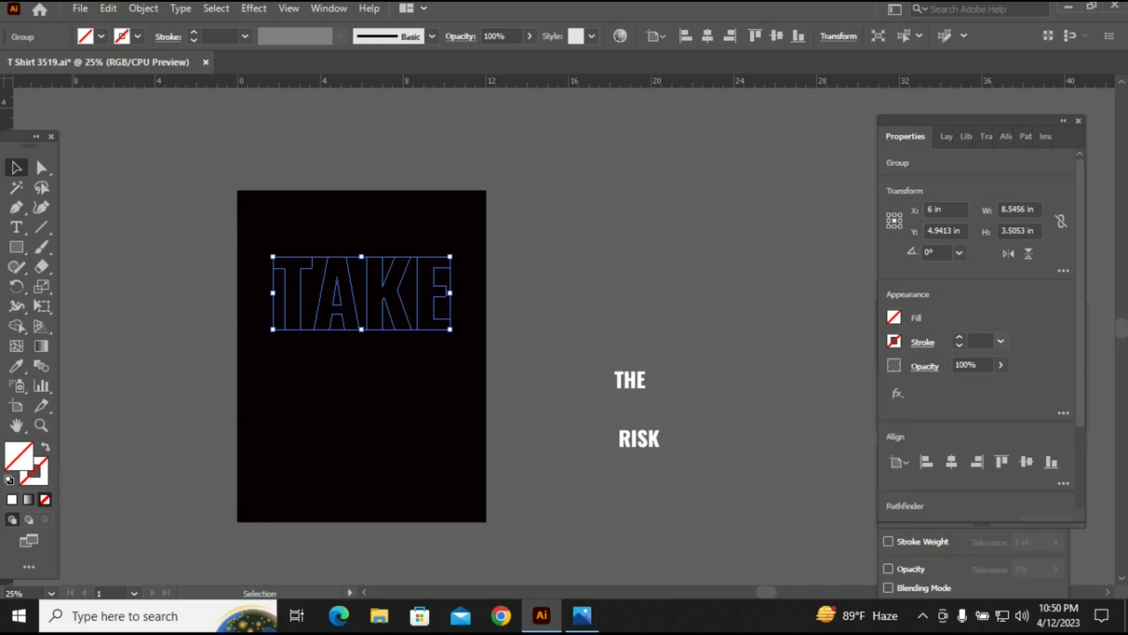
pyautogui.click(1001, 341)
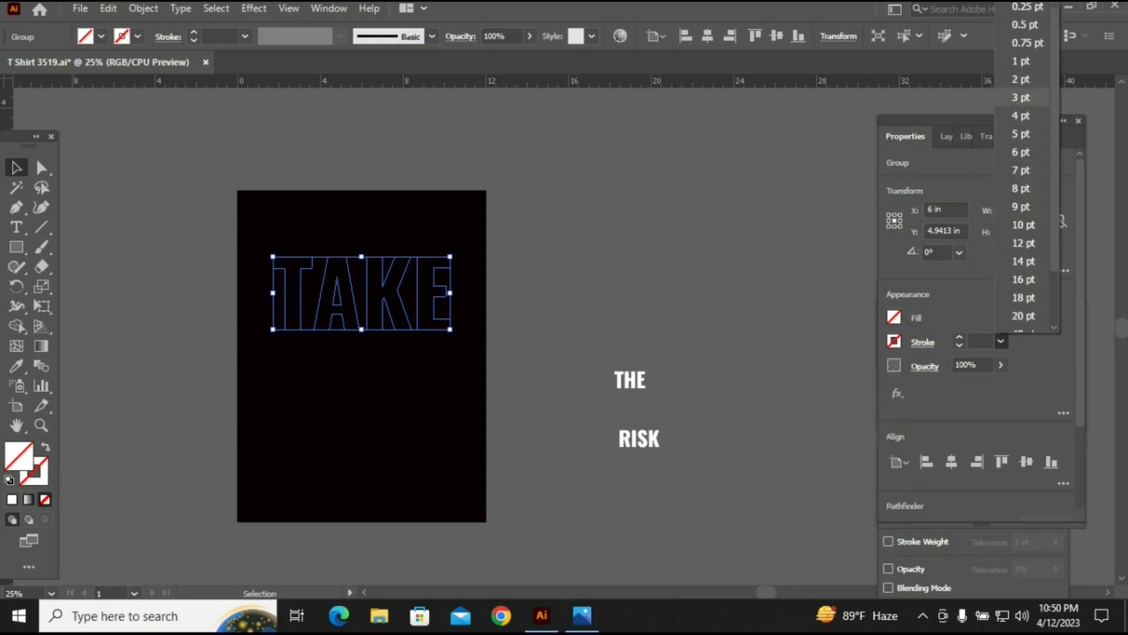
pyautogui.click(1026, 97)
pyautogui.click(143, 8)
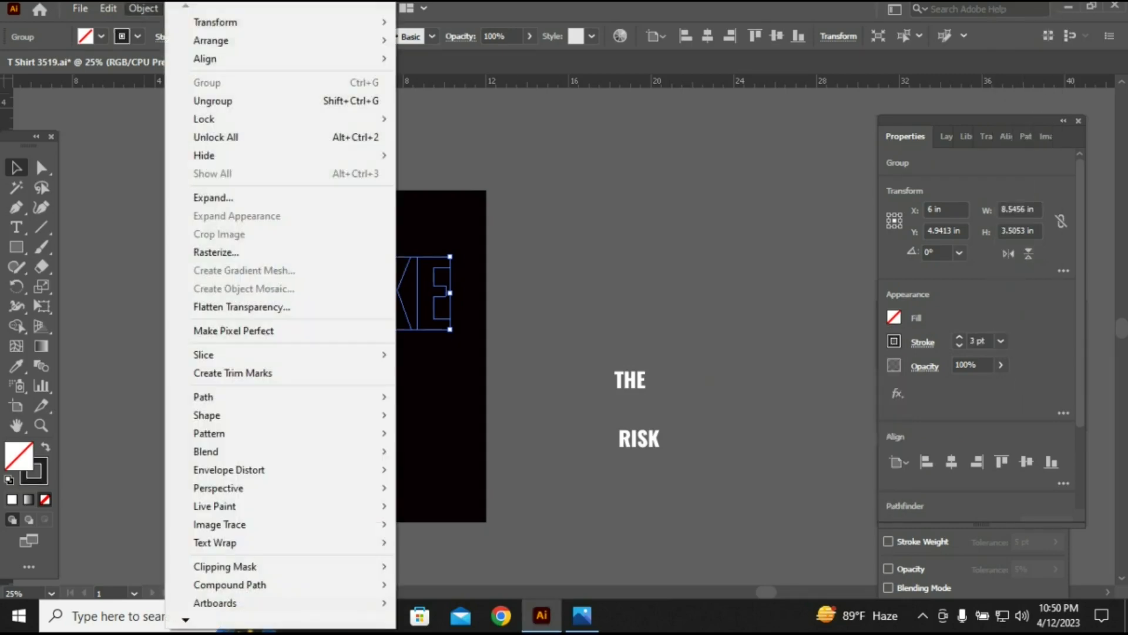
pyautogui.click(213, 198)
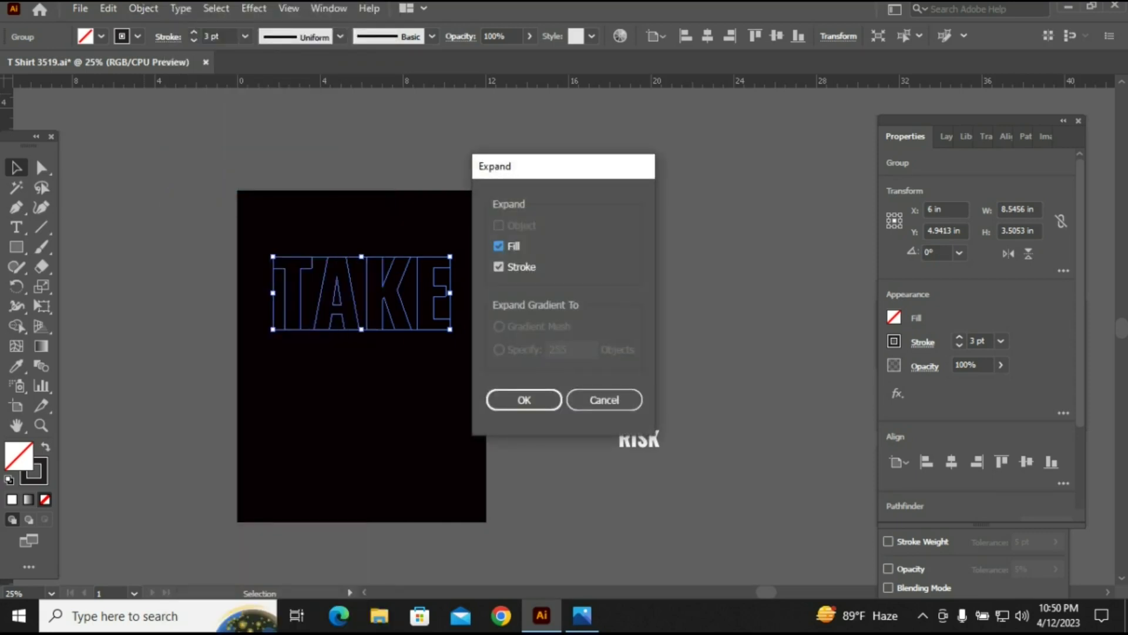
pyautogui.click(524, 399)
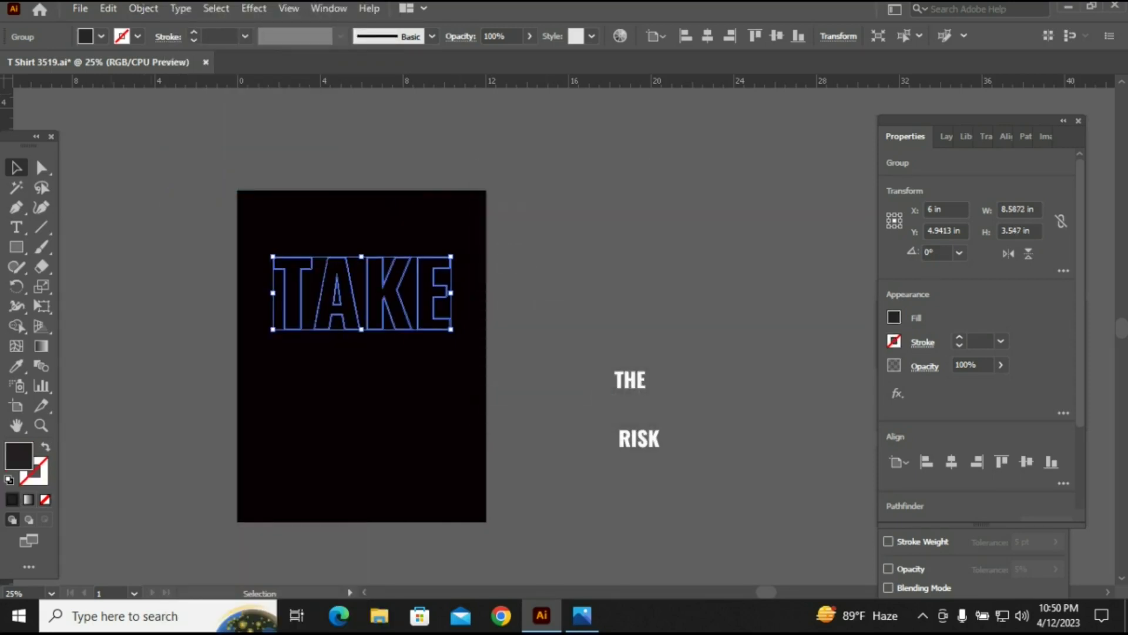
# Colour the expanded TAKE white by sampling THE with the Eyedropper
pyautogui.press('i')
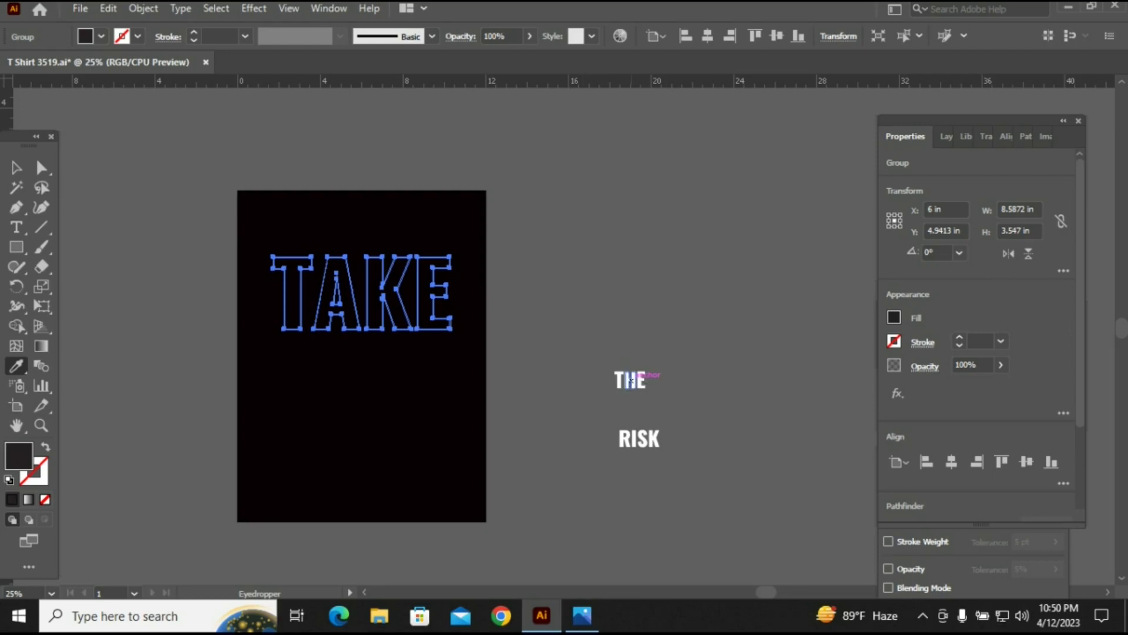
pyautogui.click(630, 381)
pyautogui.press('v')
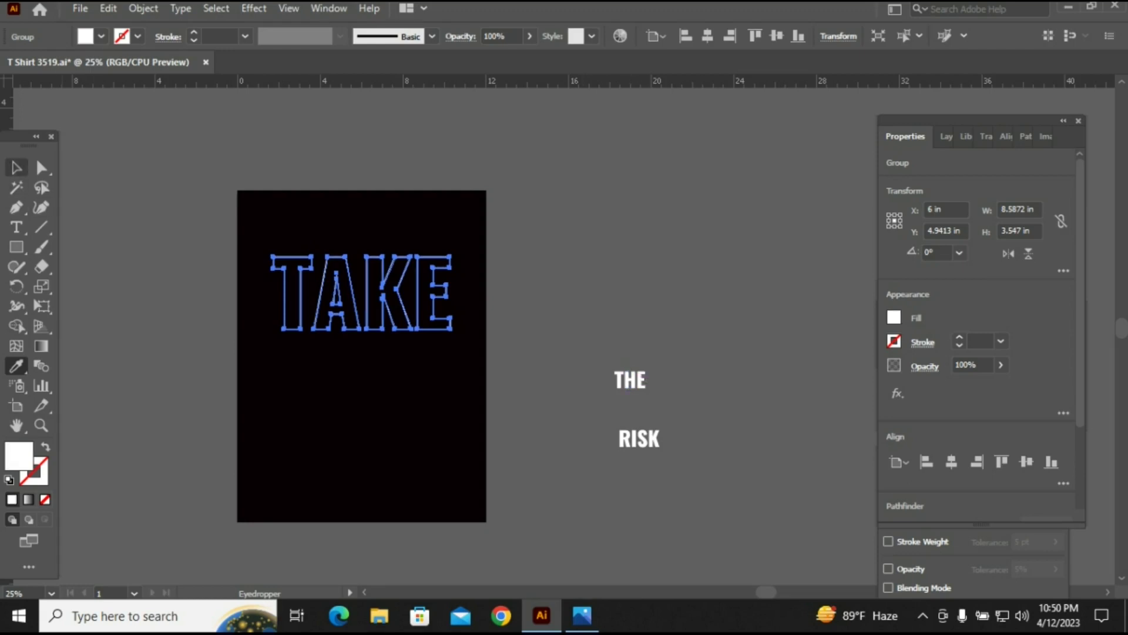
pyautogui.hotkey('ctrl', 'shift', 'a')
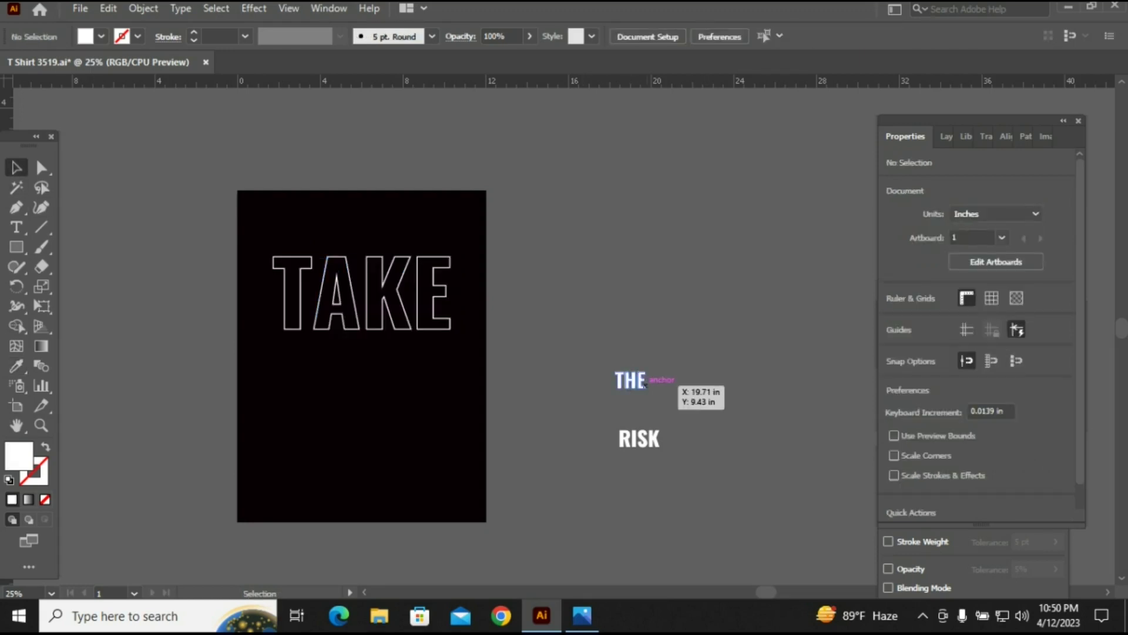
# Move THE onto the artboard below TAKE and draw a thin bar under TAKE
pyautogui.click(643, 379)
pyautogui.moveTo(643, 379); pyautogui.dragTo(374, 379)
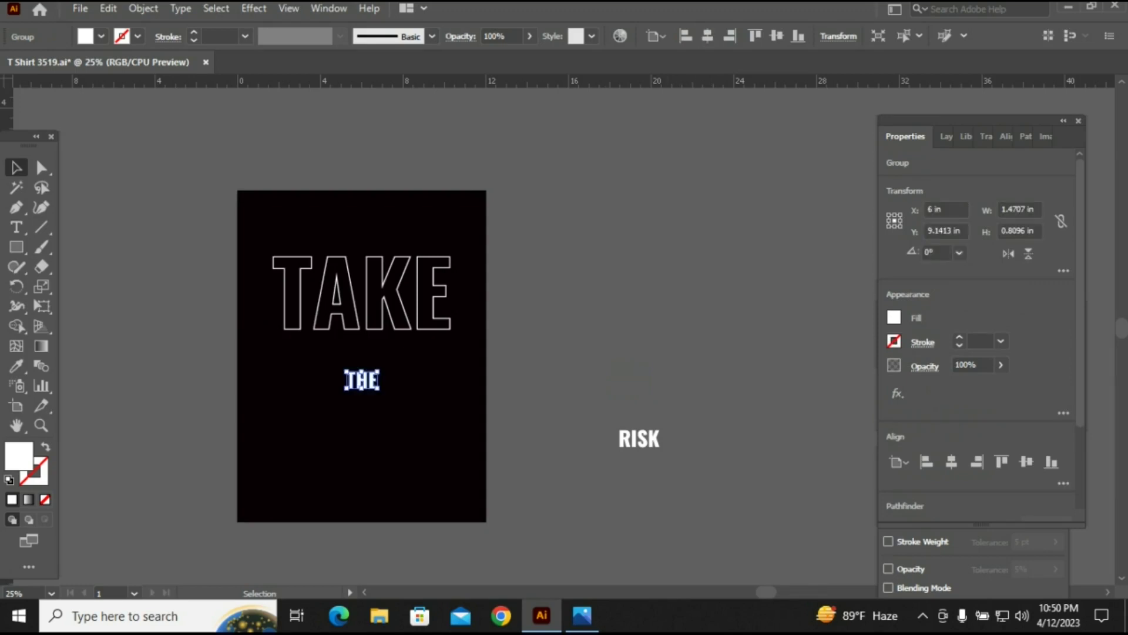
pyautogui.hotkey('ctrl', 'shift', 'a')
pyautogui.press('m')
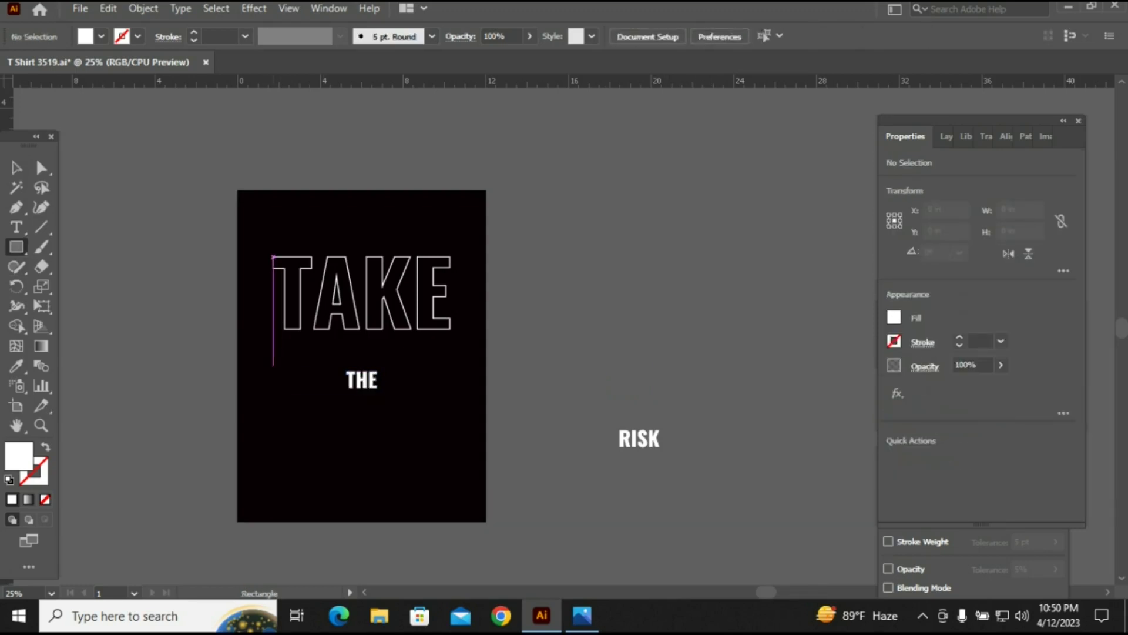
pyautogui.moveTo(273, 366); pyautogui.dragTo(451, 369)
pyautogui.hotkey('ctrl', 'shift', 'a')
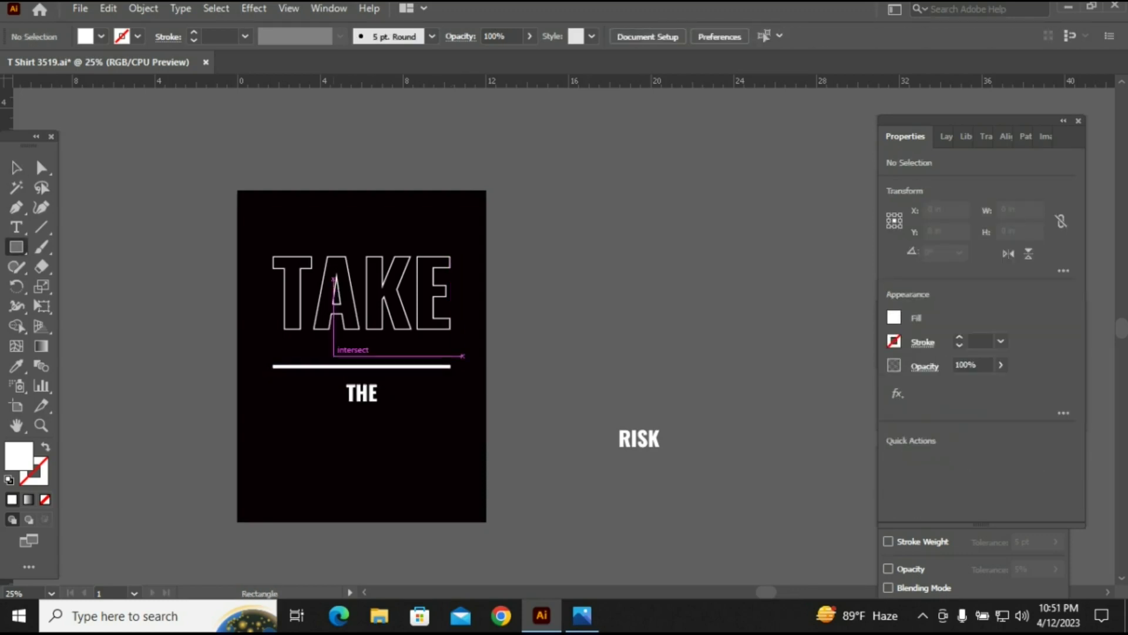
# Draw a small rectangle centred over the bar's middle and select both shapes
pyautogui.moveTo(334, 355); pyautogui.dragTo(389, 375)
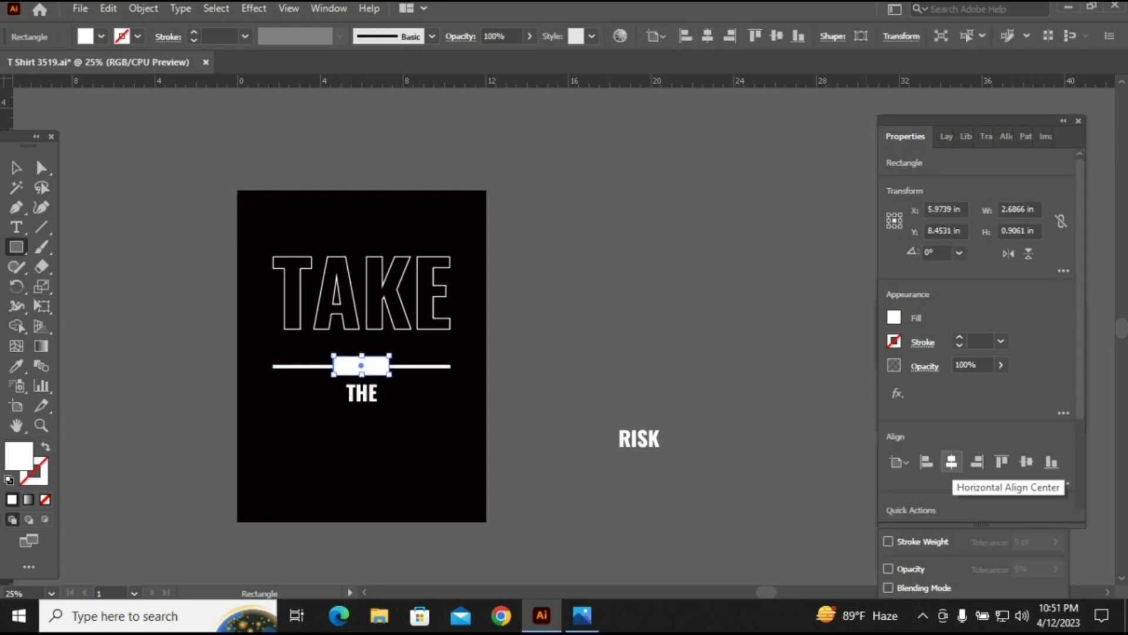
pyautogui.click(951, 461)
pyautogui.press('v')
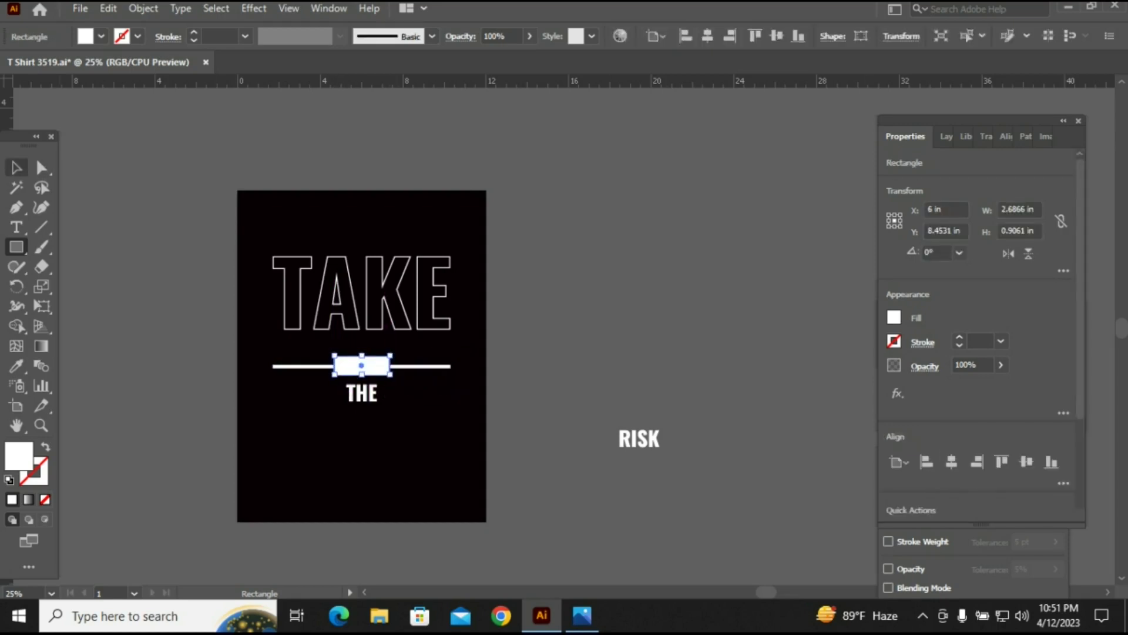
pyautogui.moveTo(228, 357); pyautogui.dragTo(487, 379)
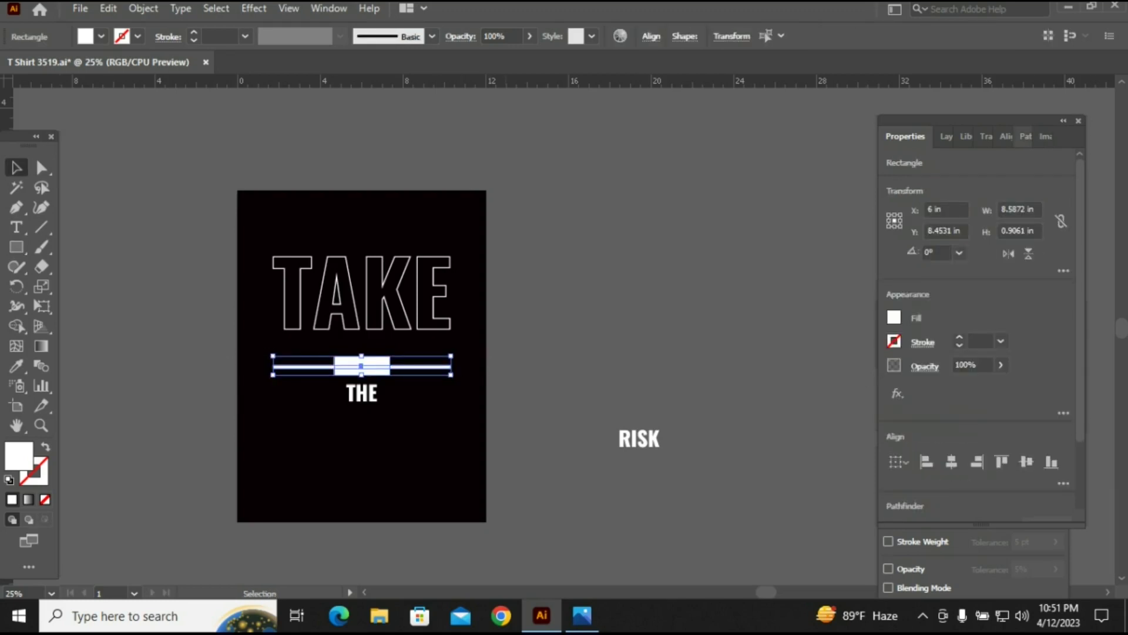
# Cut the small rectangle out of the bar and centre THE vertically between the pieces
pyautogui.hotkey('ctrl', 'shift', 'F9')
pyautogui.click(924, 181)
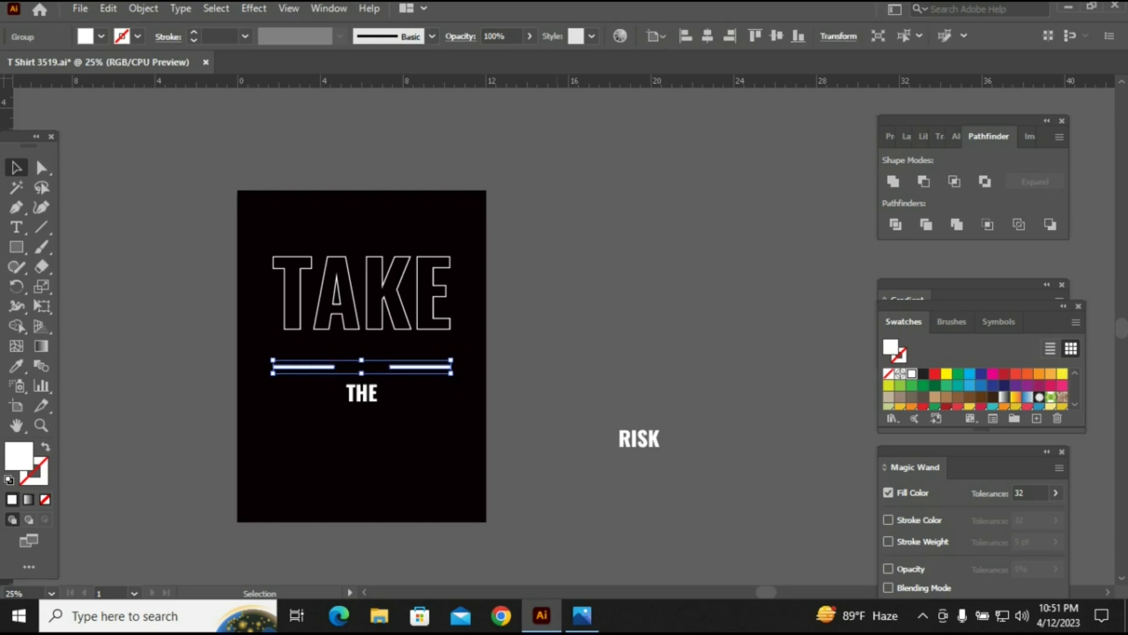
pyautogui.keyDown('shift'); pyautogui.click(361, 392); pyautogui.keyUp('shift')
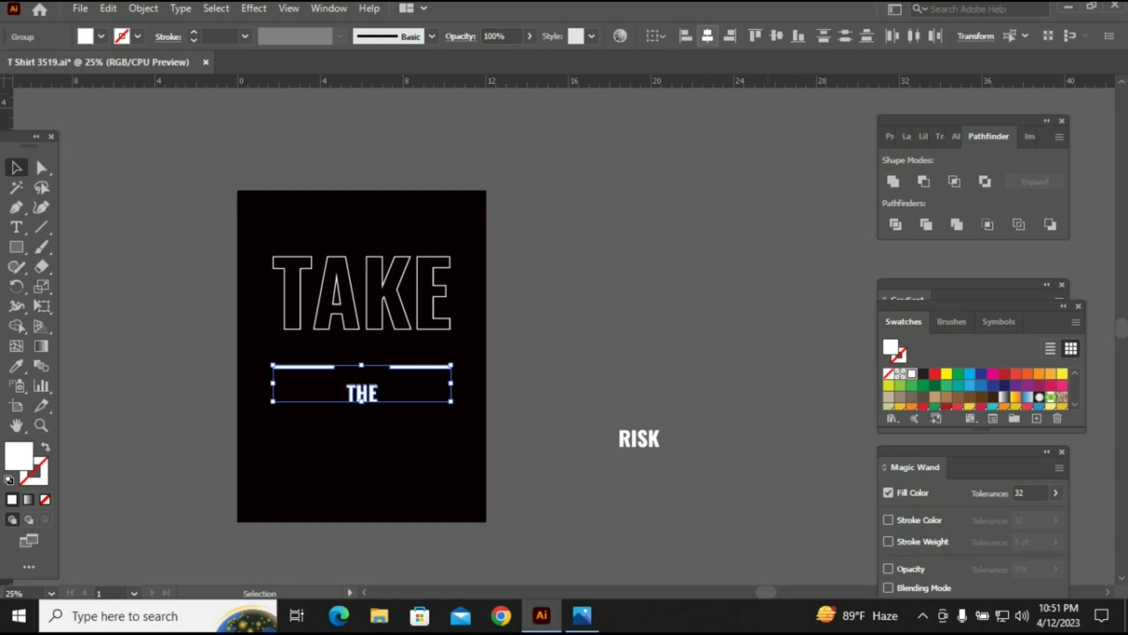
pyautogui.click(776, 36)
pyautogui.hotkey('ctrl', 'shift', 'a')
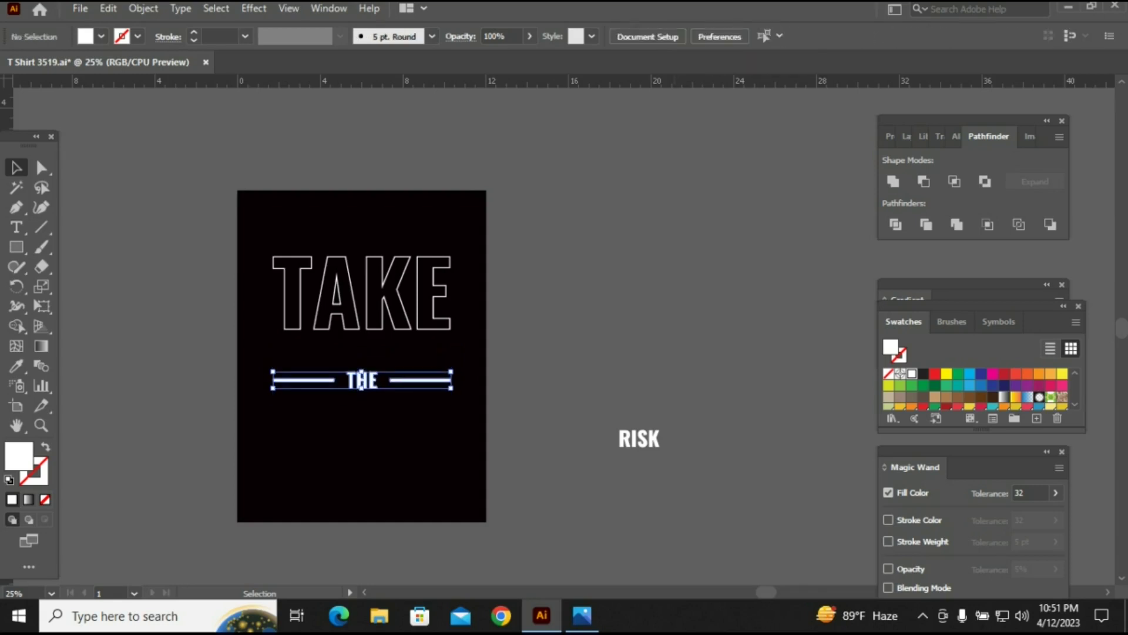
# Group THE with its side bars and move the group up beneath TAKE
pyautogui.click(237, 362)
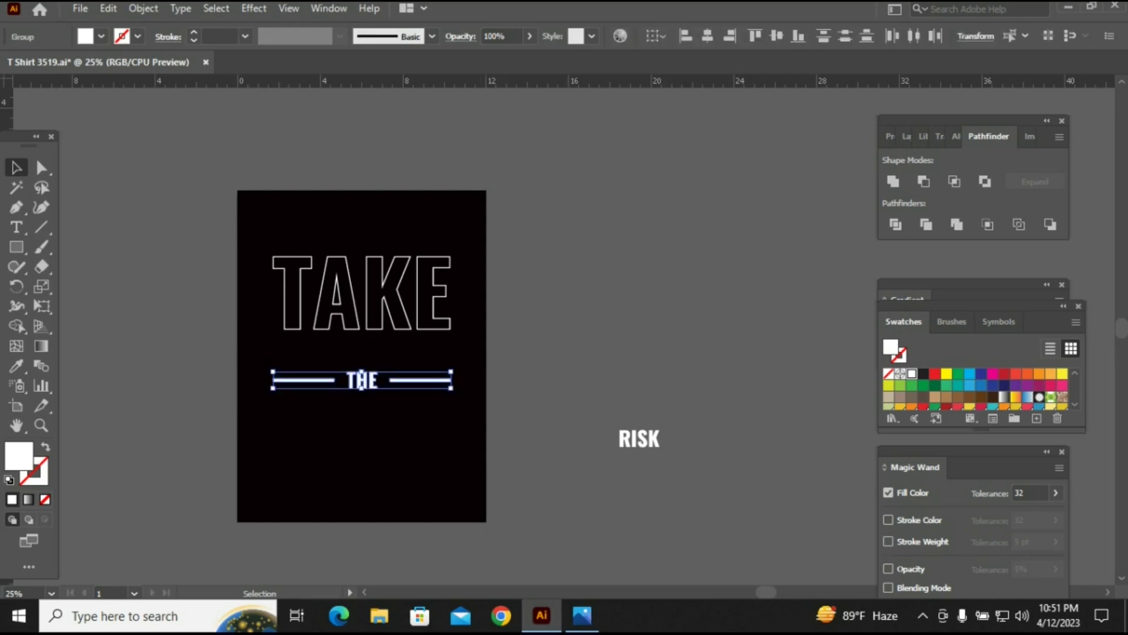
pyautogui.hotkey('ctrl', 'g')
pyautogui.hotkey('ctrl', 'shift', 'a')
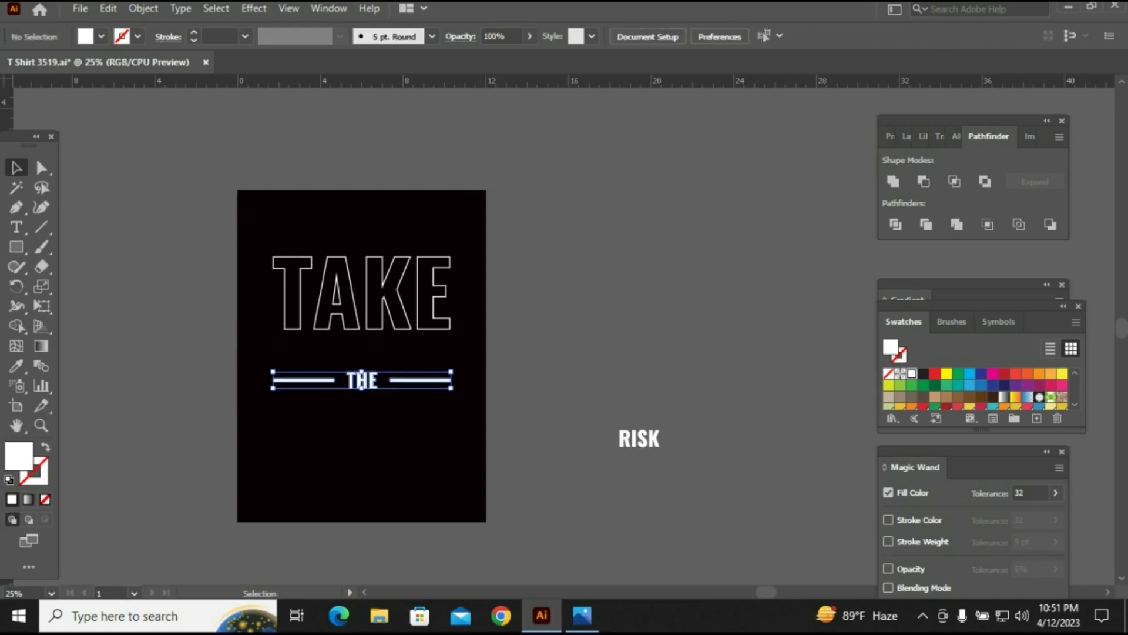
pyautogui.moveTo(454, 378); pyautogui.dragTo(454, 343)
pyautogui.hotkey('ctrl', 'shift', 'a')
# Centre RISK horizontally, enlarge it to TAKE's width, and remove its fill
pyautogui.click(654, 440)
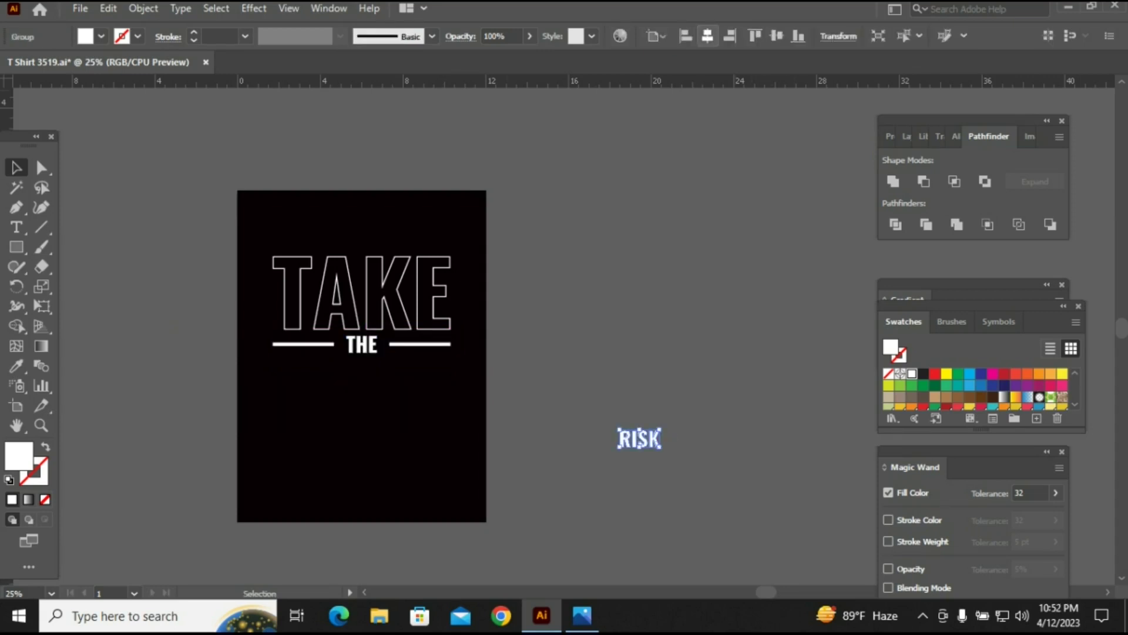
pyautogui.click(707, 36)
pyautogui.moveTo(384, 449)
pyautogui.mouseDown()
pyautogui.moveTo(446, 492)
pyautogui.moveTo(451, 532)
pyautogui.mouseUp()
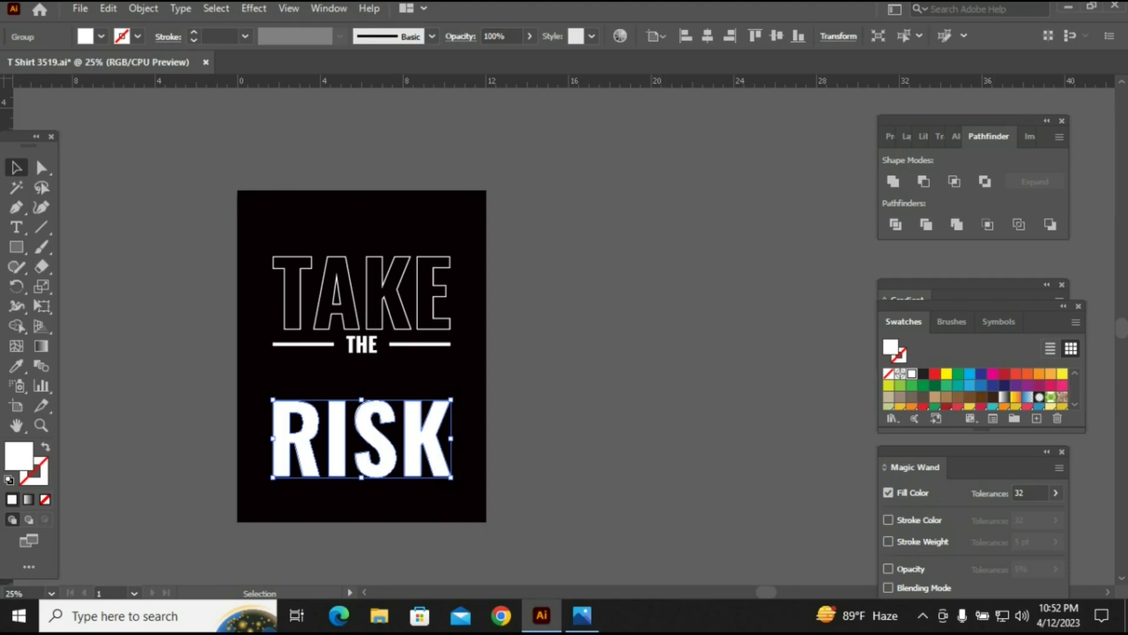
pyautogui.click(890, 136)
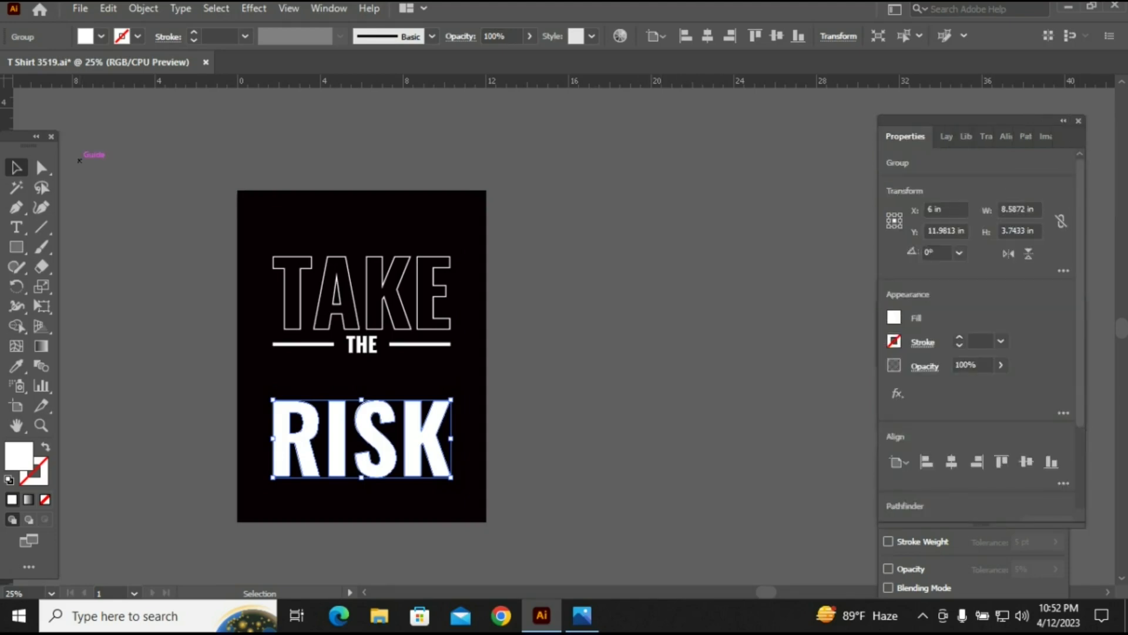
pyautogui.click(894, 318)
pyautogui.click(714, 376)
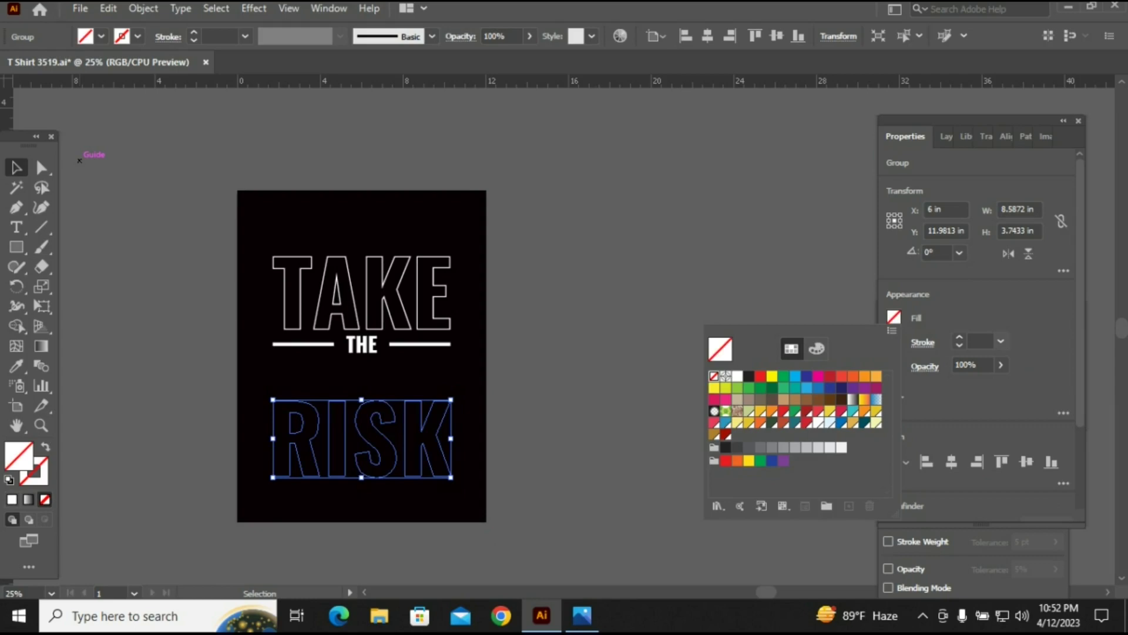
# Give RISK a 3 pt stroke, expand it, and sample white from the bar
pyautogui.click(1001, 341)
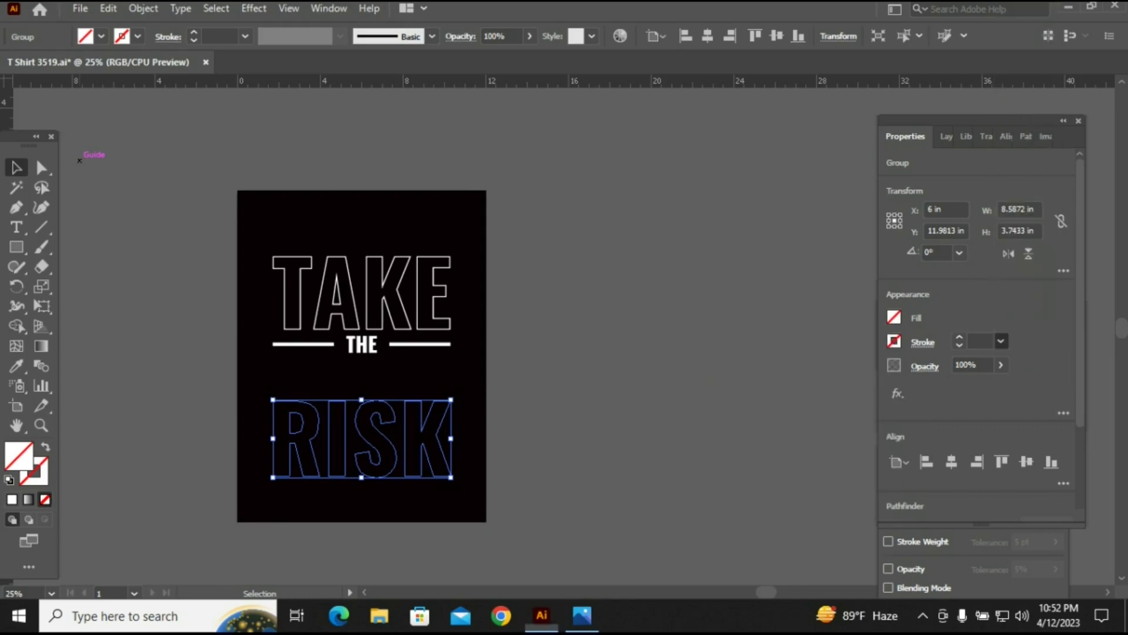
pyautogui.click(144, 8)
pyautogui.click(214, 198)
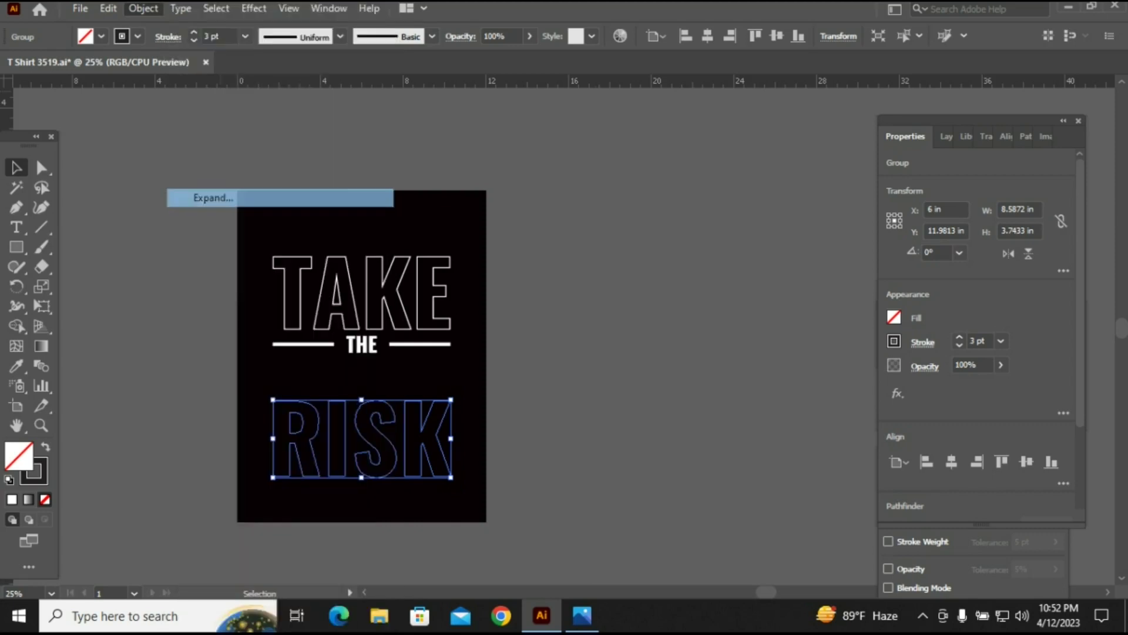
pyautogui.press('Return')
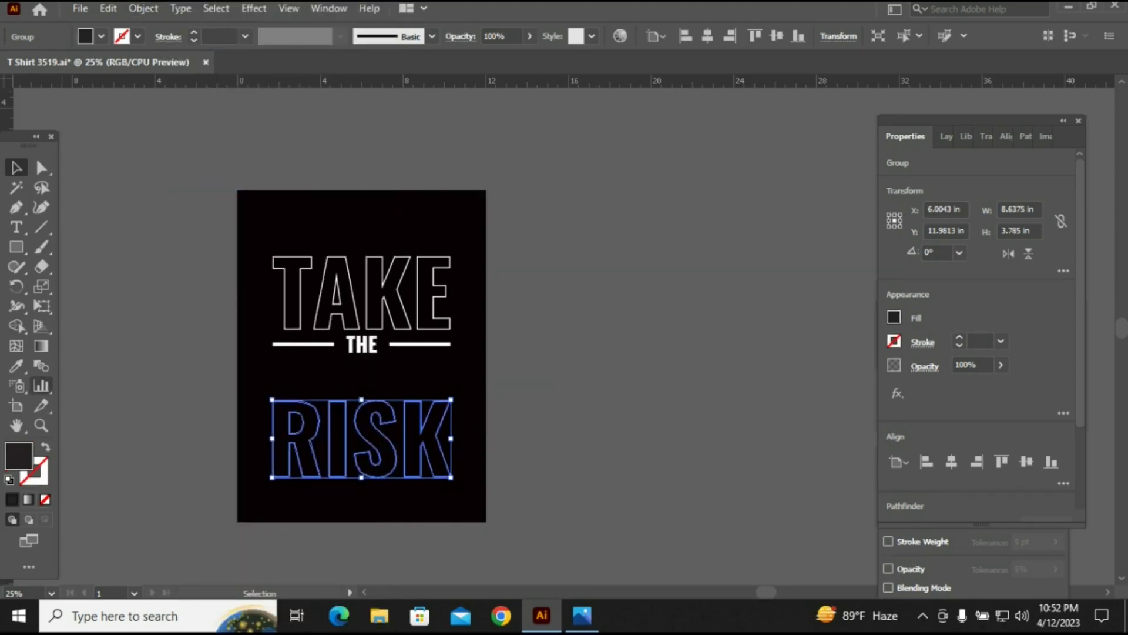
pyautogui.press('i')
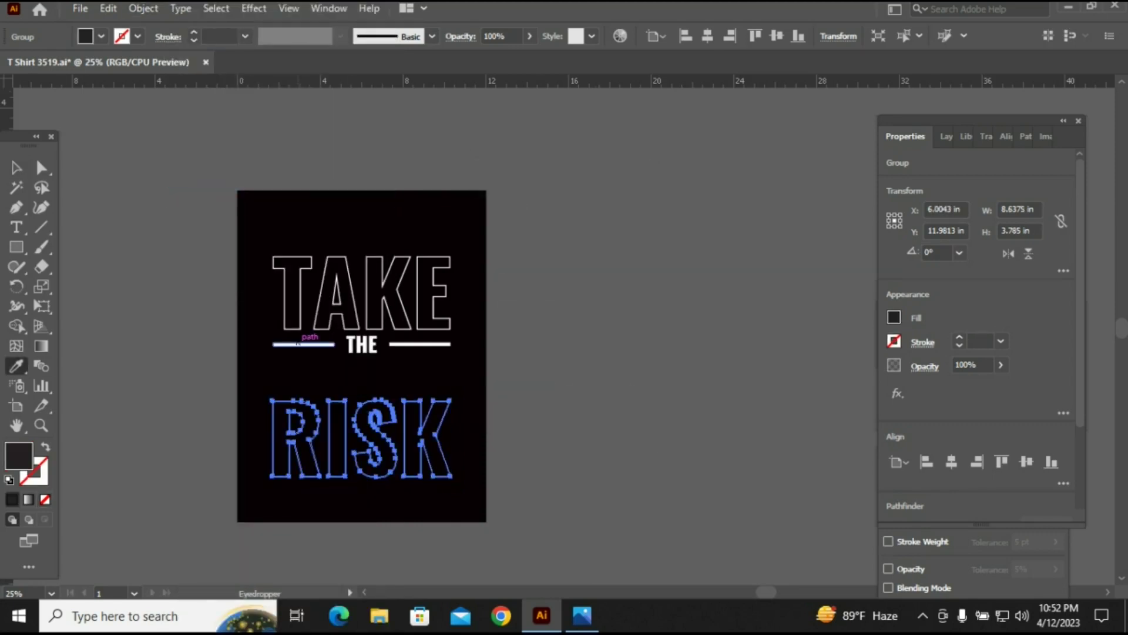
pyautogui.click(296, 344)
# Move RISK off the artboard to the right
pyautogui.press('v')
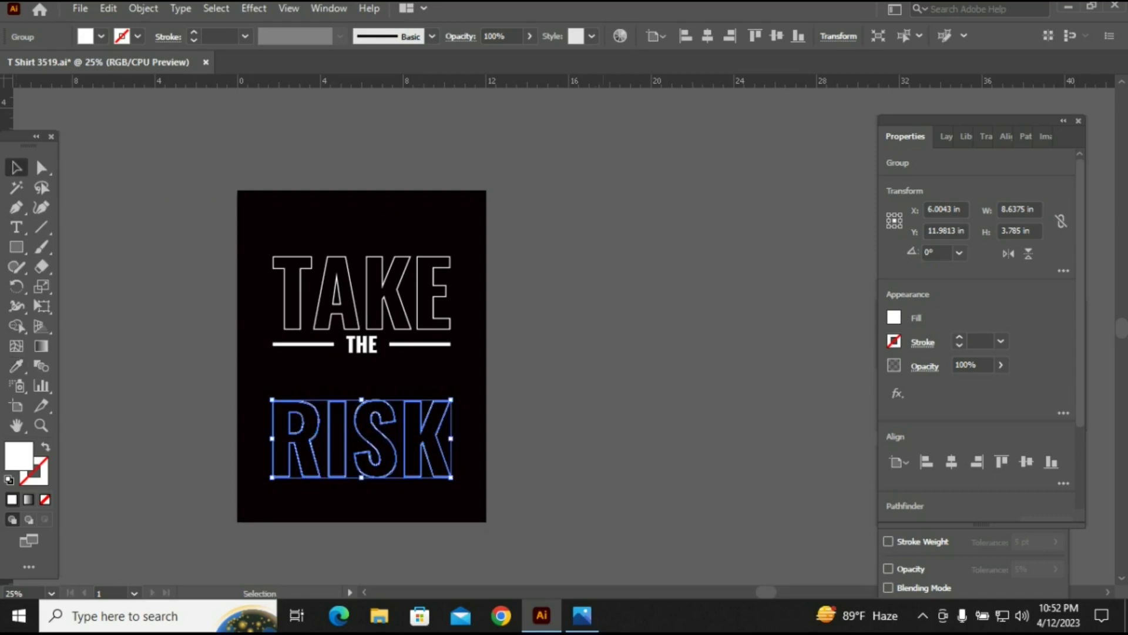
pyautogui.hotkey('ctrl', 'shift', 'a')
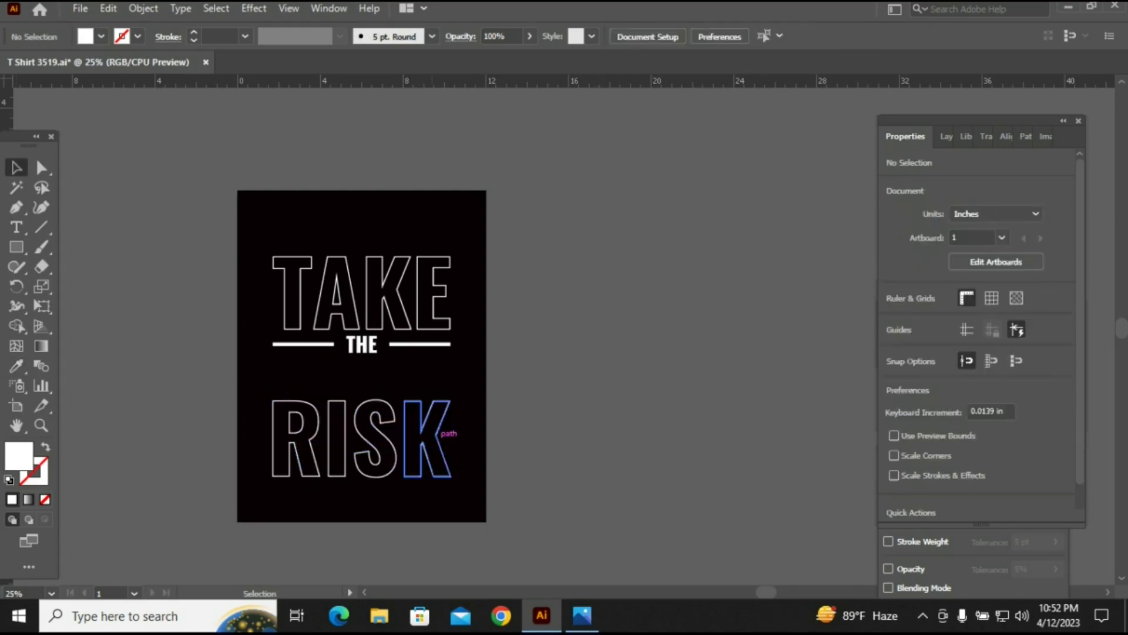
pyautogui.moveTo(439, 429); pyautogui.dragTo(743, 327)
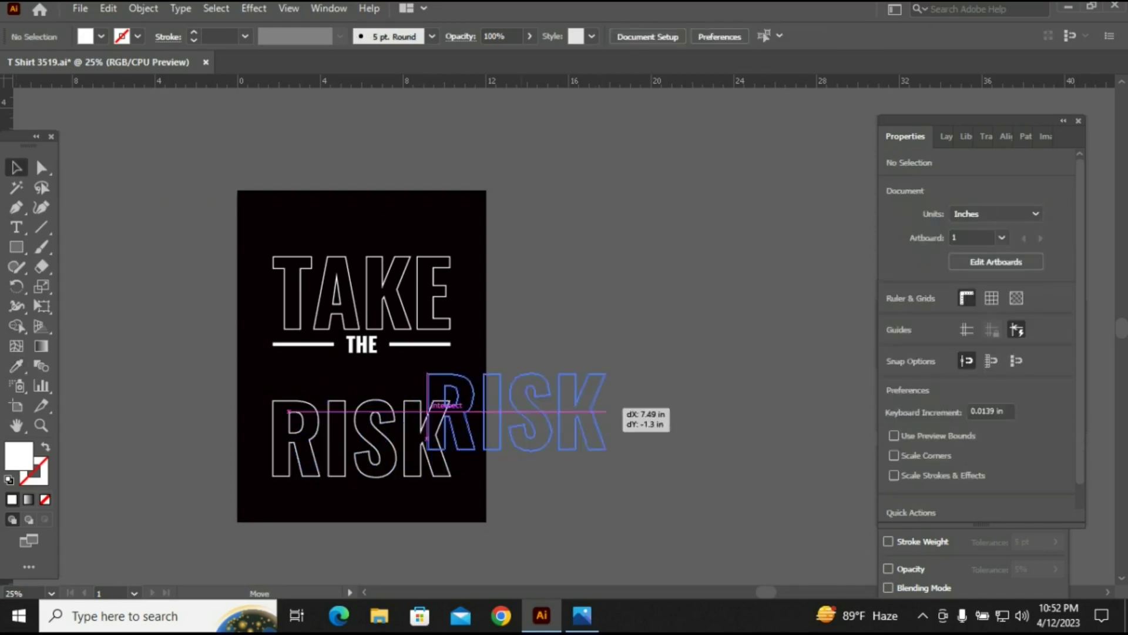
pyautogui.moveTo(666, 337); pyautogui.dragTo(665, 336)
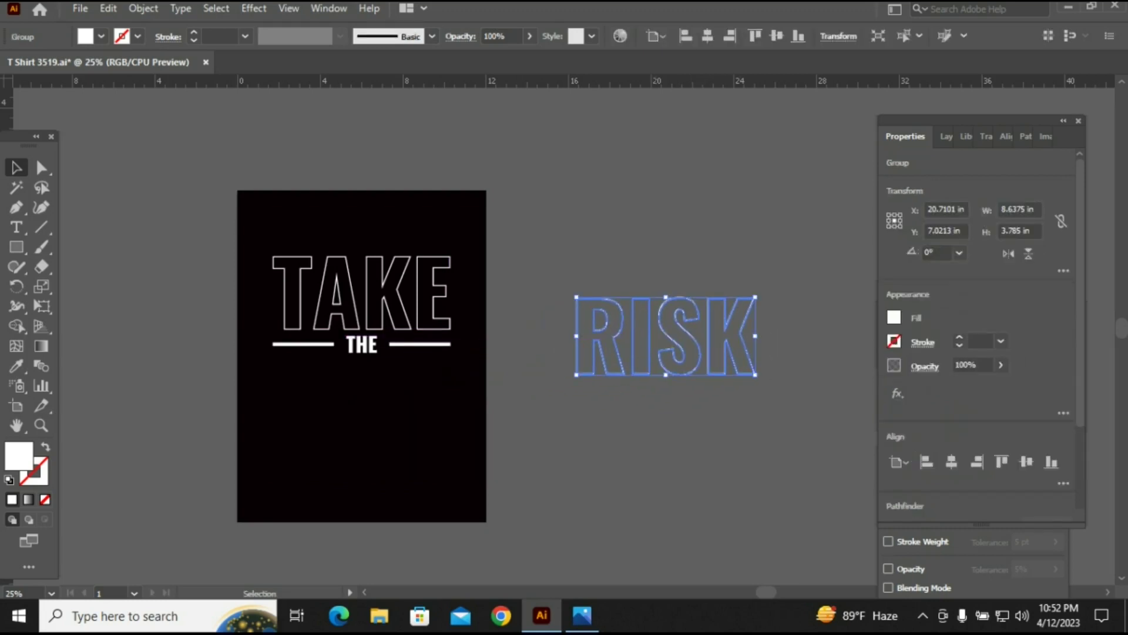
pyautogui.hotkey('ctrl', 'shift', 'a')
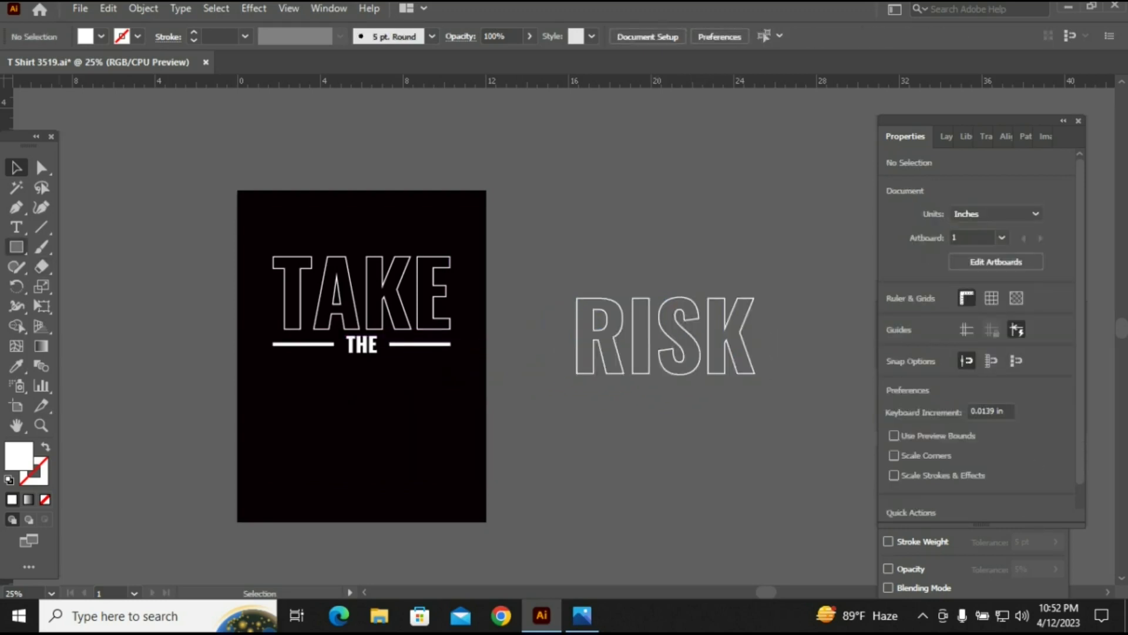
# Draw a thin bar below THE spanning the text width
pyautogui.click(17, 247)
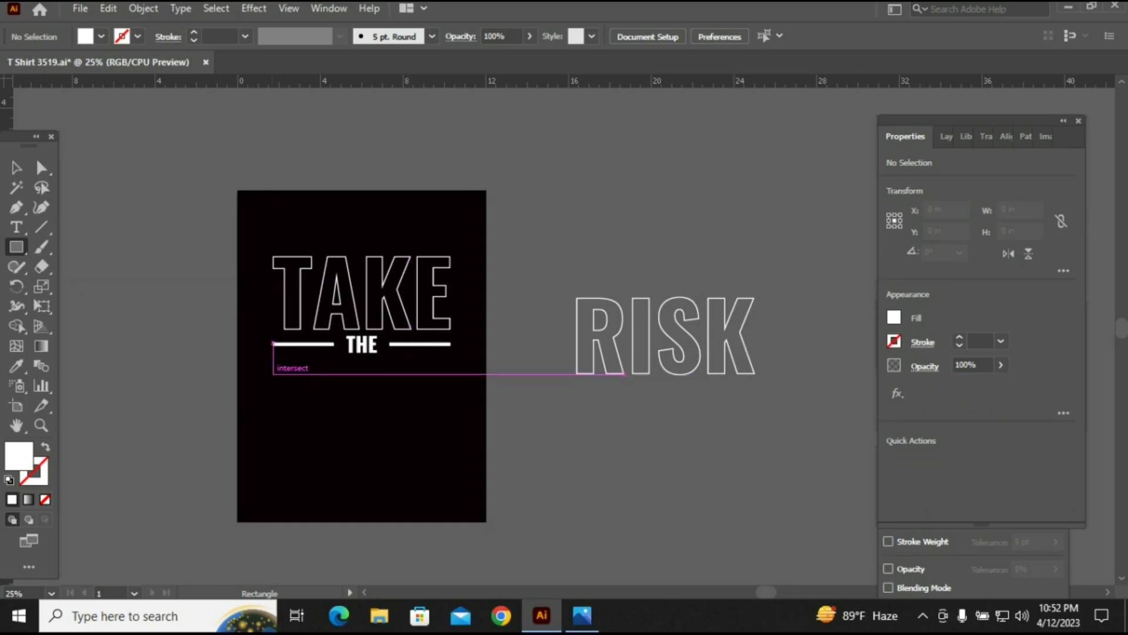
pyautogui.moveTo(273, 374); pyautogui.dragTo(449, 378)
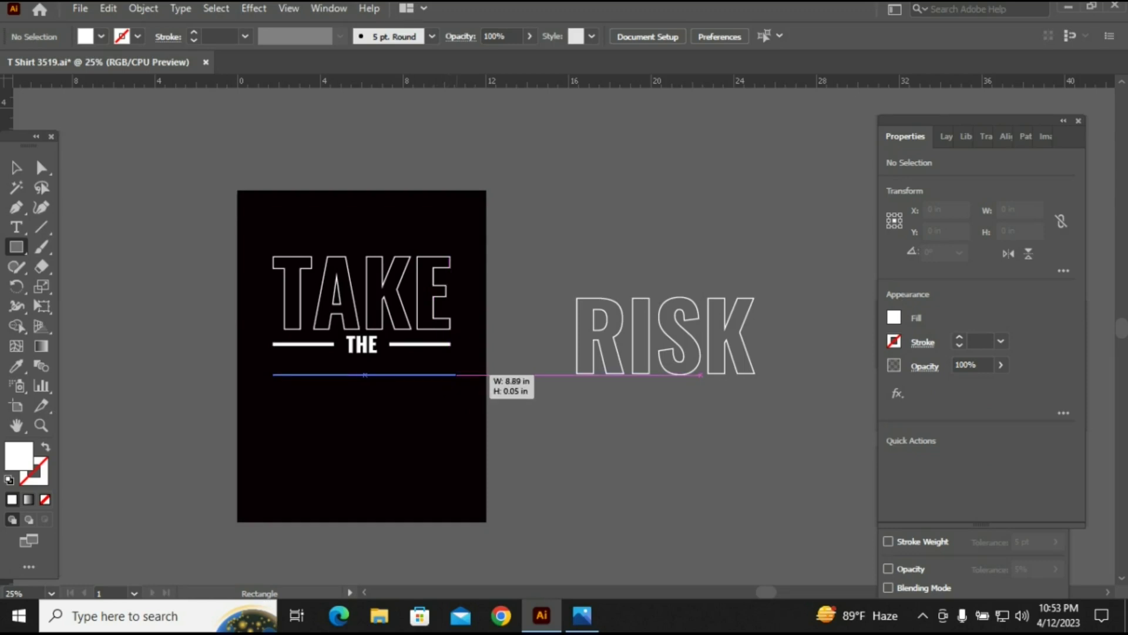
pyautogui.moveTo(449, 378); pyautogui.dragTo(451, 374)
pyautogui.press('v')
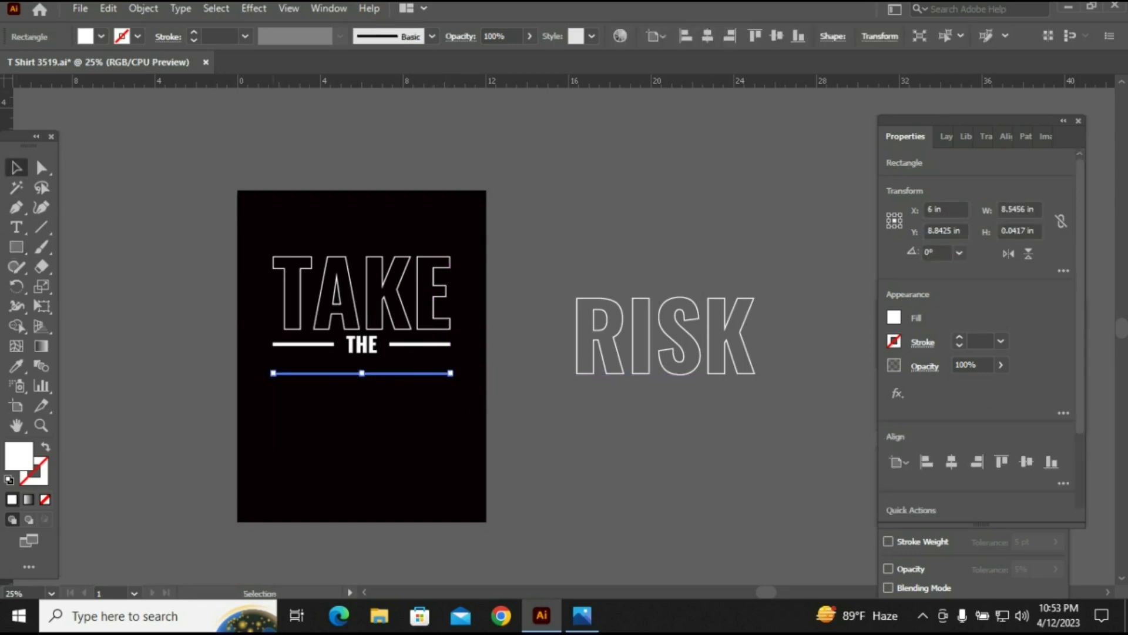
pyautogui.hotkey('ctrl', 'shift', 'a')
# Duplicate the bar downward with Ctrl+D into an evenly spaced stack and group the lines
pyautogui.click(404, 374)
pyautogui.moveTo(362, 374); pyautogui.dragTo(362, 375)
pyautogui.hotkey('ctrl', 'd')
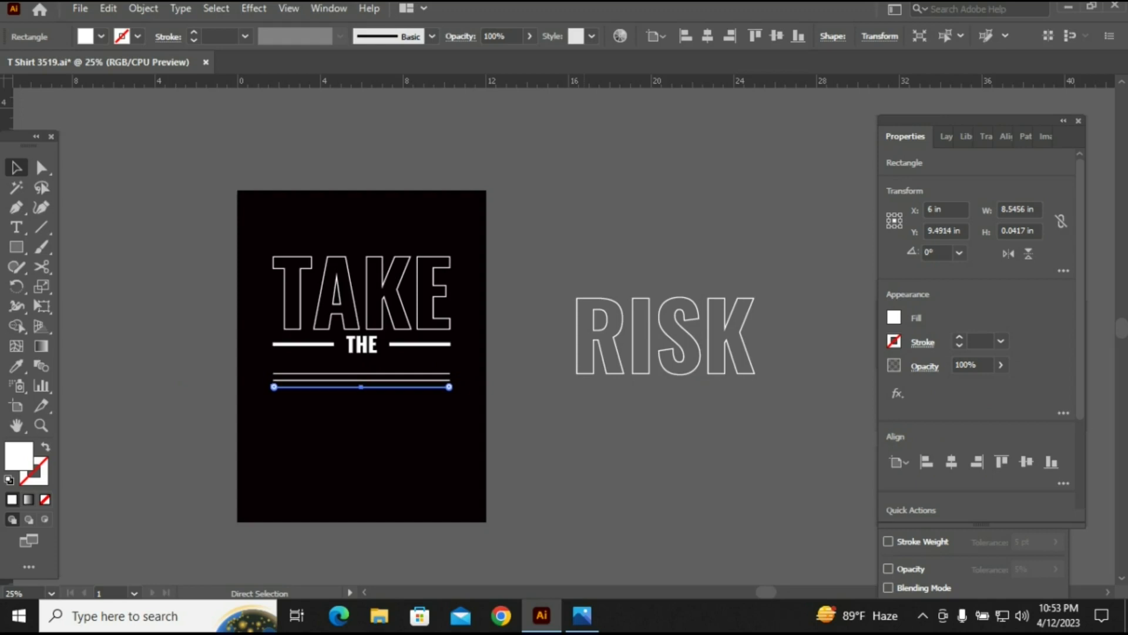
pyautogui.hotkey('ctrl', 'd')
pyautogui.hotkey('ctrl', 'd')
pyautogui.hotkey('ctrl', 'd')
pyautogui.hotkey('ctrl', 'd')
pyautogui.hotkey('ctrl', 'd')
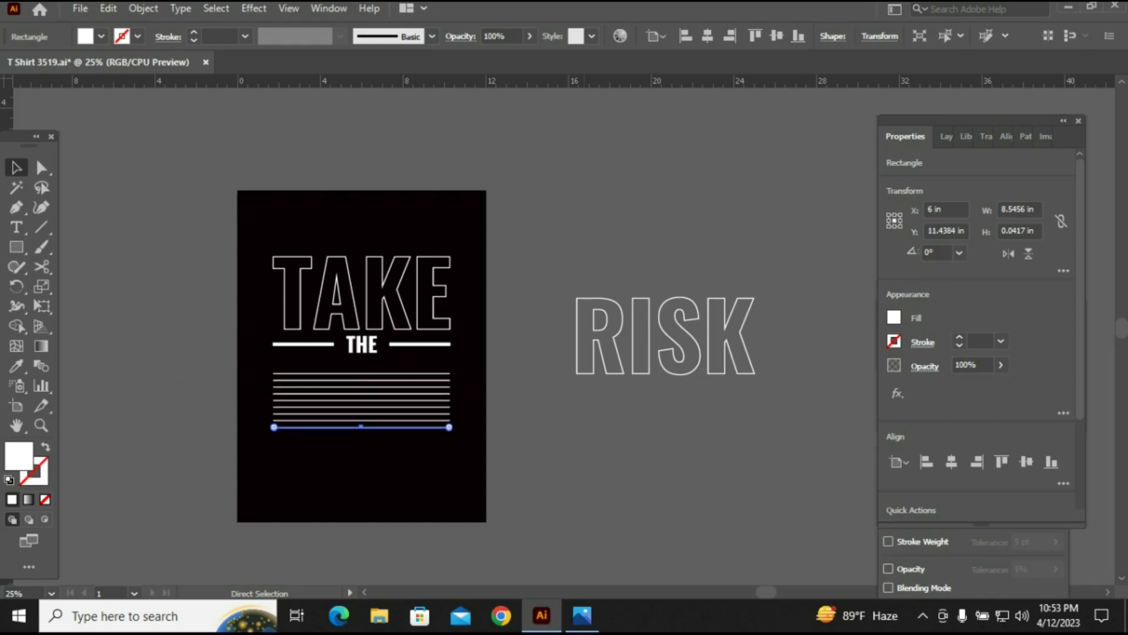
pyautogui.hotkey('ctrl', 'd')
pyautogui.hotkey('ctrl', 'd')
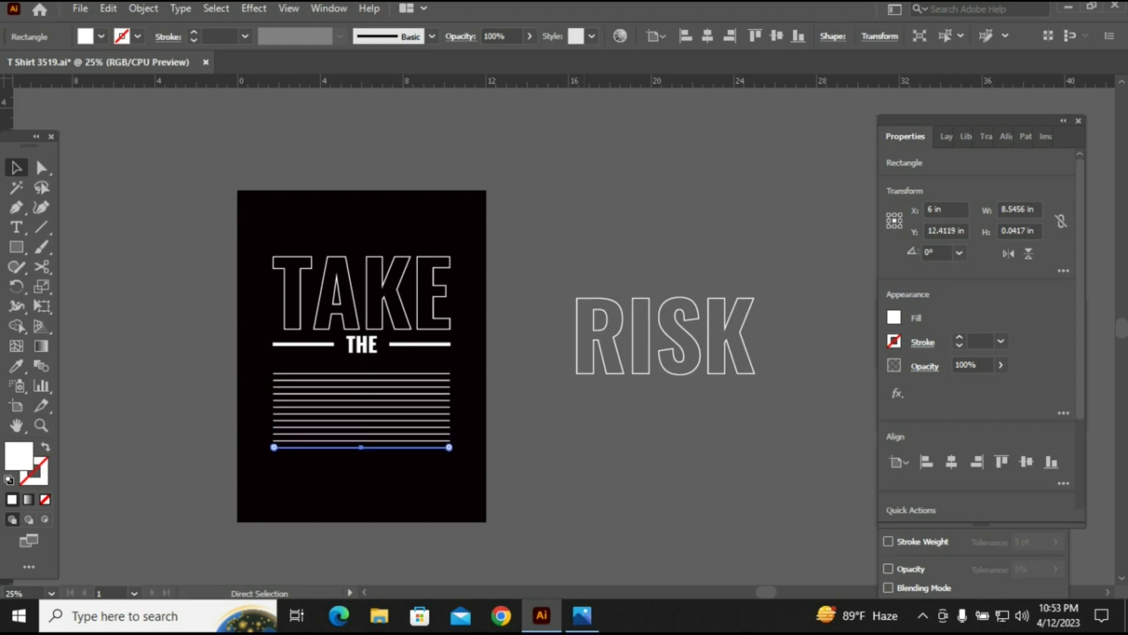
pyautogui.hotkey('ctrl', 'd')
pyautogui.hotkey('ctrl', 'd')
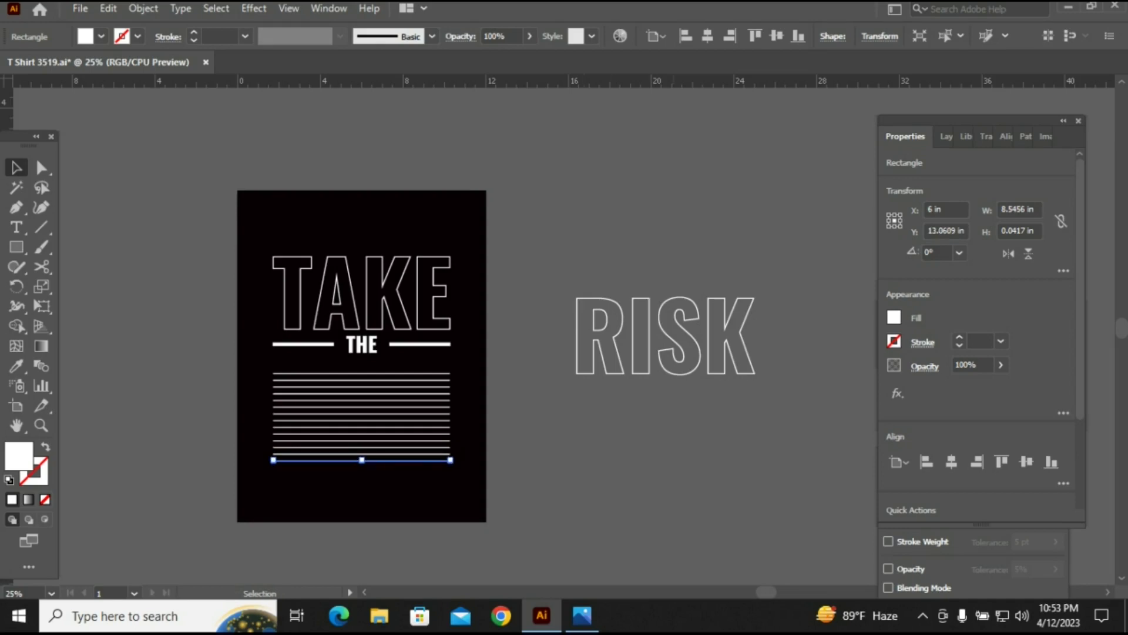
pyautogui.moveTo(250, 371); pyautogui.dragTo(525, 517)
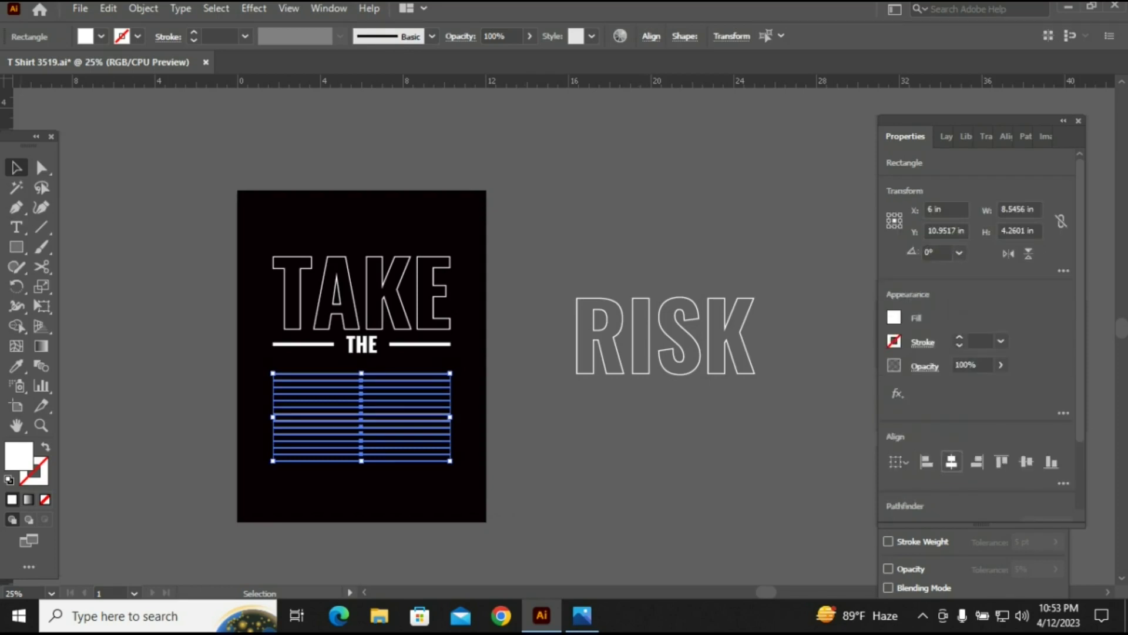
pyautogui.hotkey('ctrl', 'g')
# Bring RISK back over the line stack and centre it horizontally
pyautogui.click(835, 424)
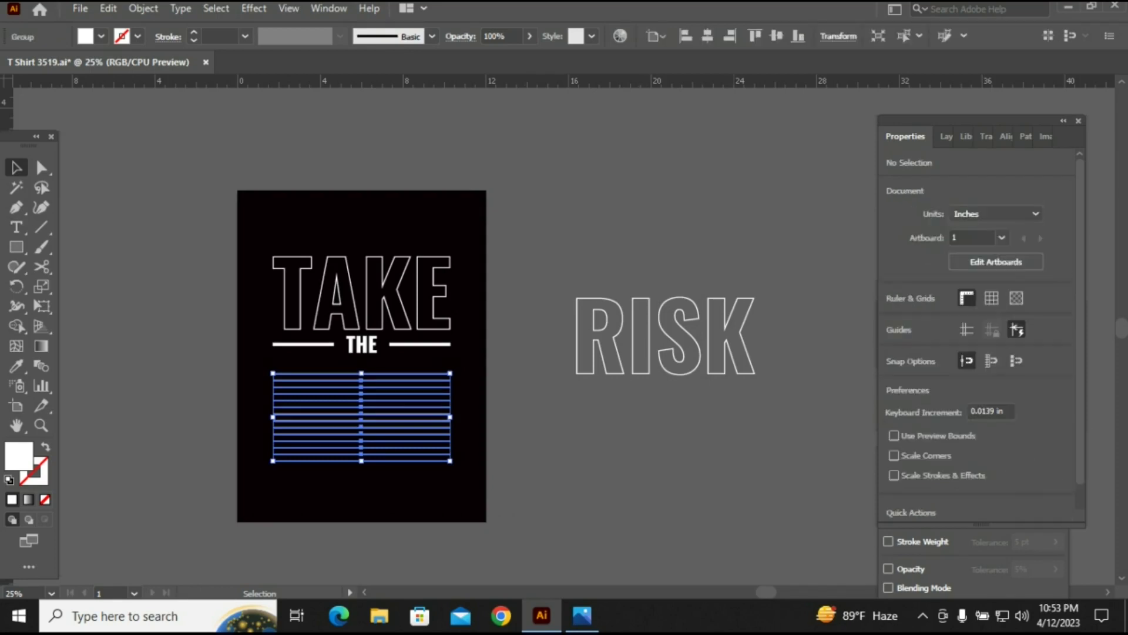
pyautogui.moveTo(740, 333); pyautogui.dragTo(438, 411)
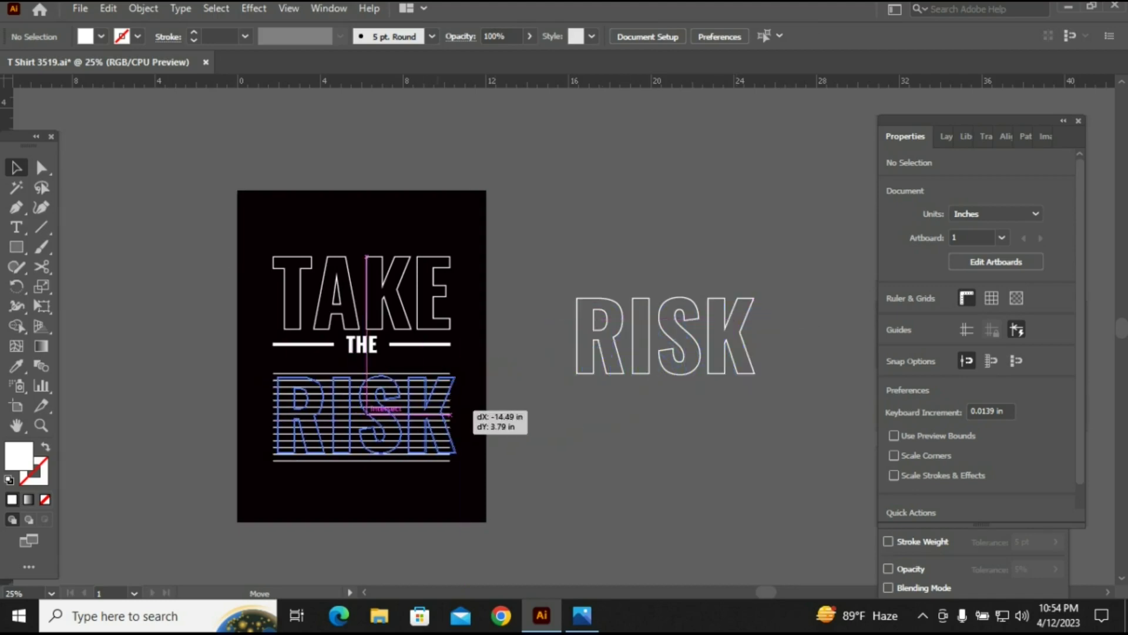
pyautogui.moveTo(451, 413); pyautogui.dragTo(451, 415)
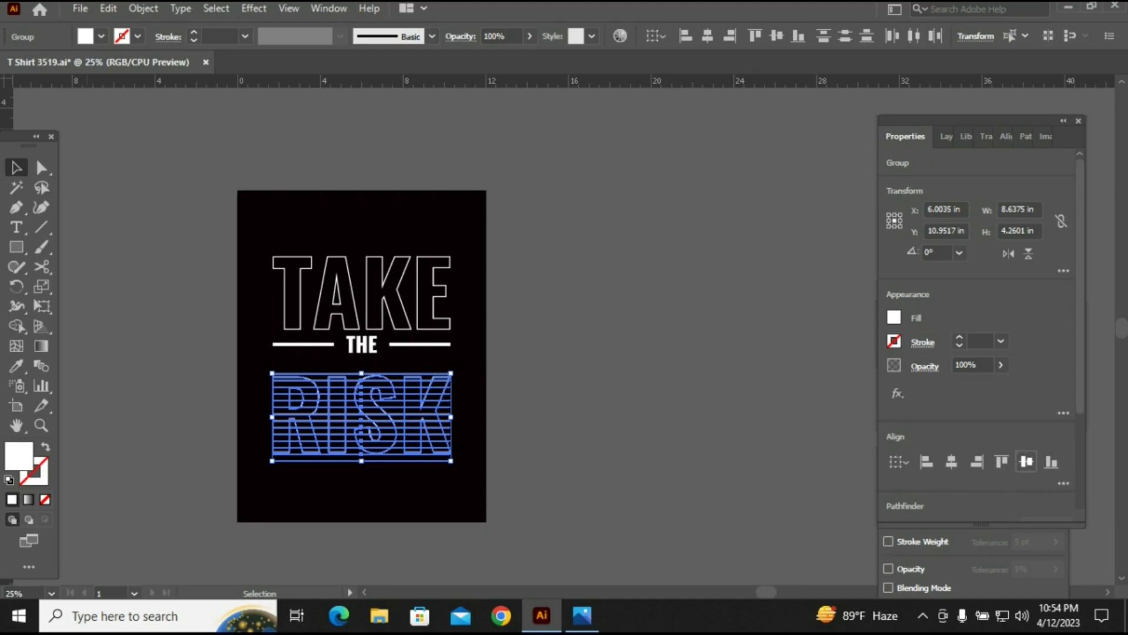
pyautogui.click(951, 462)
pyautogui.hotkey('ctrl', '+')
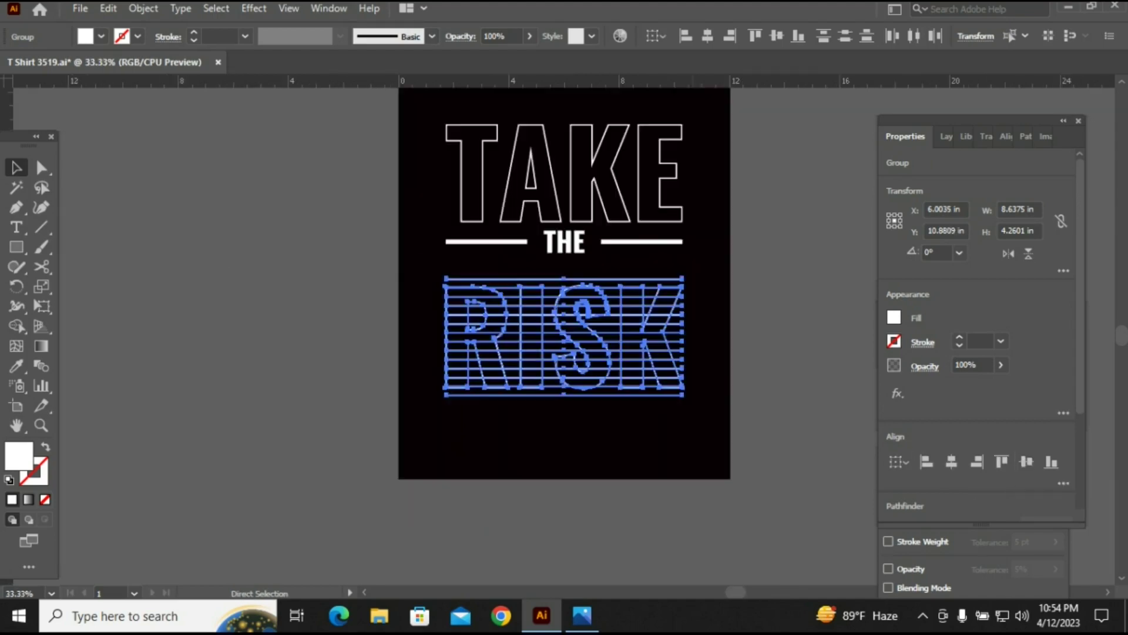
pyautogui.hotkey('ctrl', '+')
pyautogui.hotkey('ctrl', '+')
# Squash the striped RISK group from top and bottom to about 3.8 in tall
pyautogui.click(551, 438)
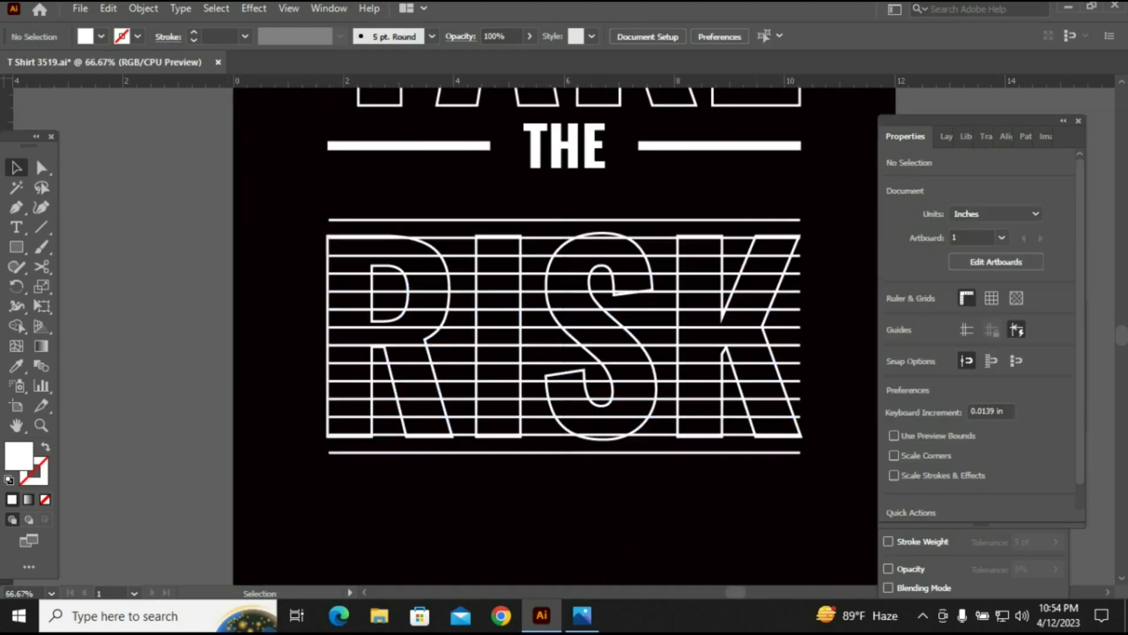
pyautogui.click(697, 452)
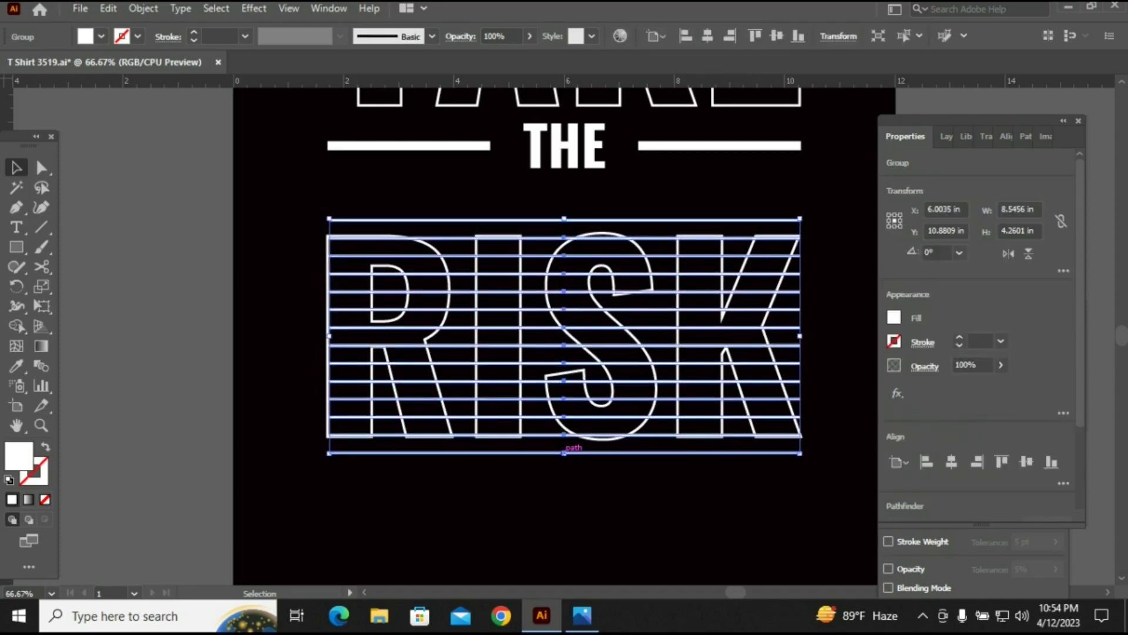
pyautogui.moveTo(565, 452); pyautogui.dragTo(566, 438)
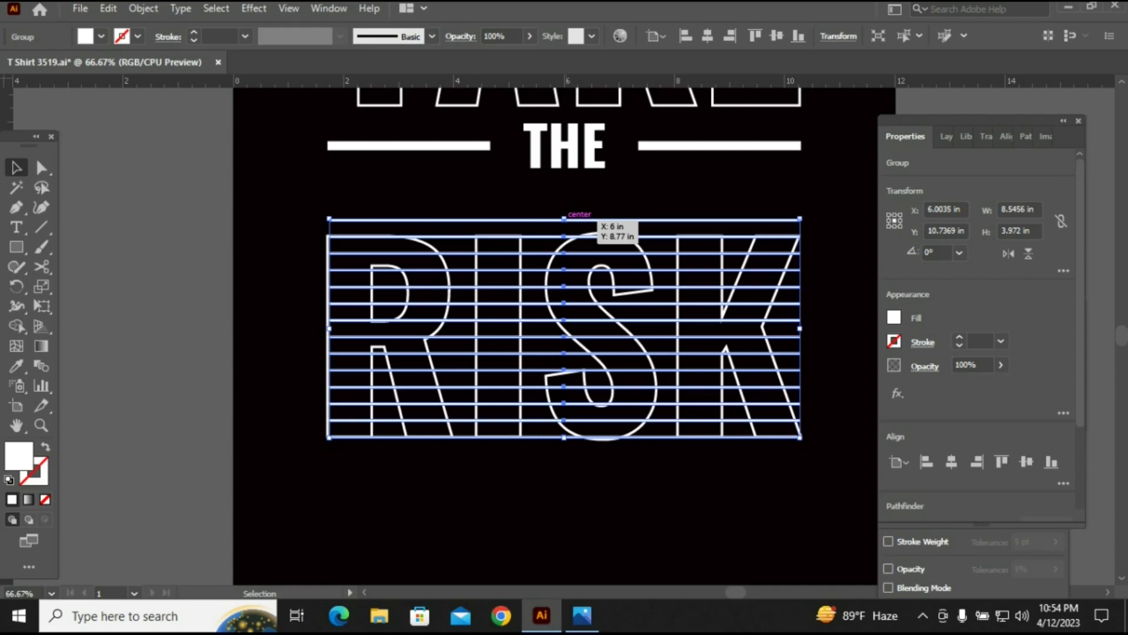
pyautogui.moveTo(564, 219); pyautogui.dragTo(565, 234)
pyautogui.hotkey('ctrl', 'shift', 'a')
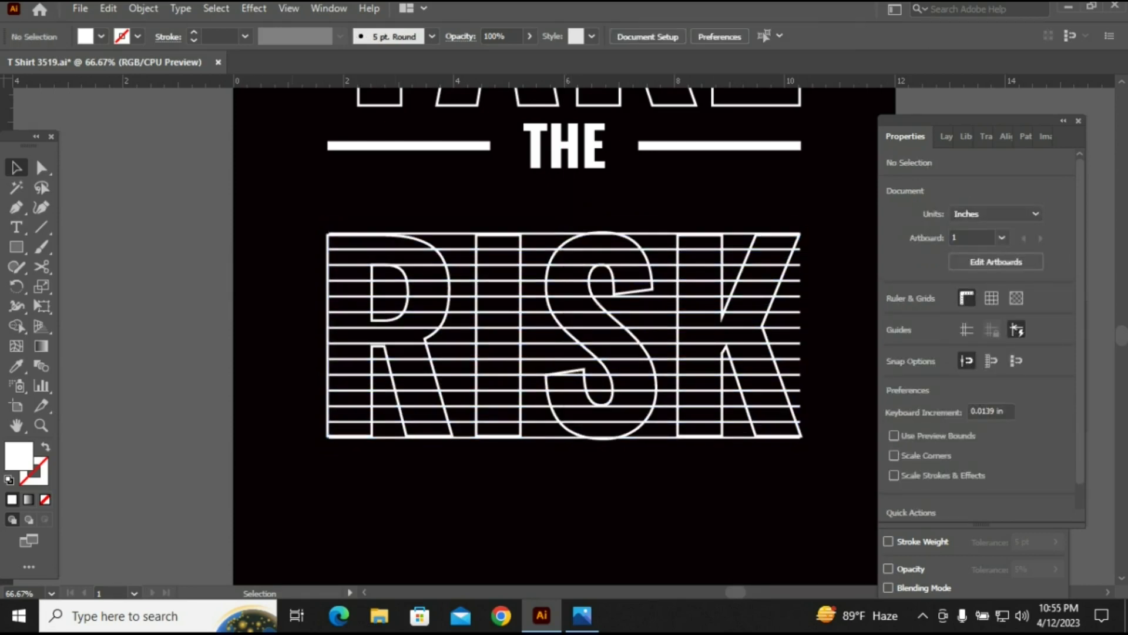
pyautogui.moveTo(237, 208); pyautogui.dragTo(834, 510)
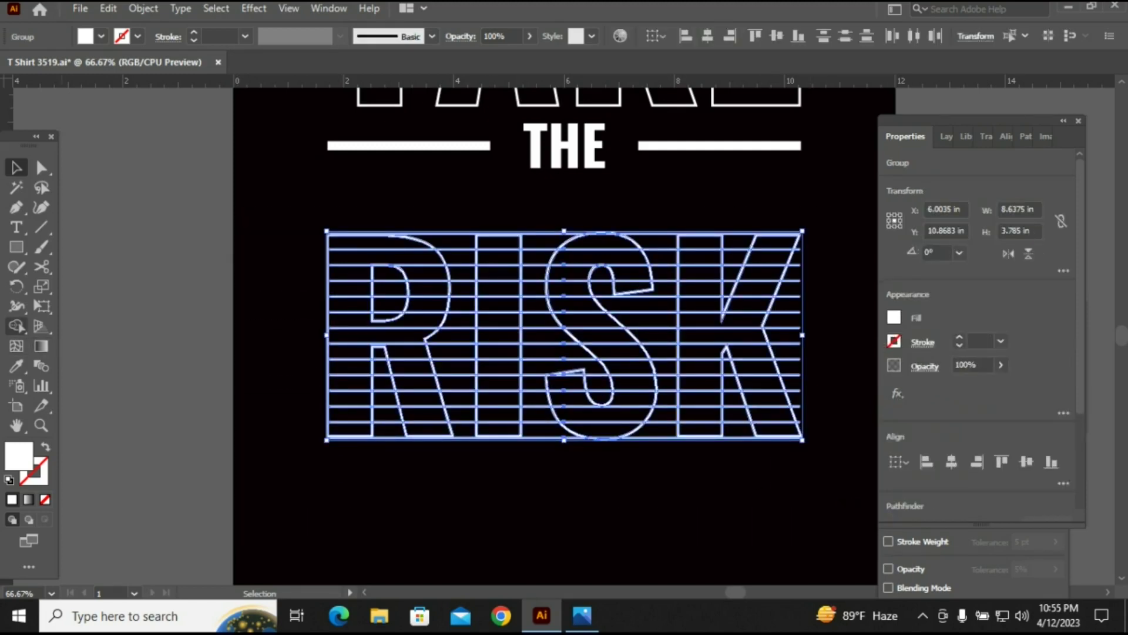
# Merge the grid cells of the R and the I with the Shape Builder
pyautogui.click(16, 326)
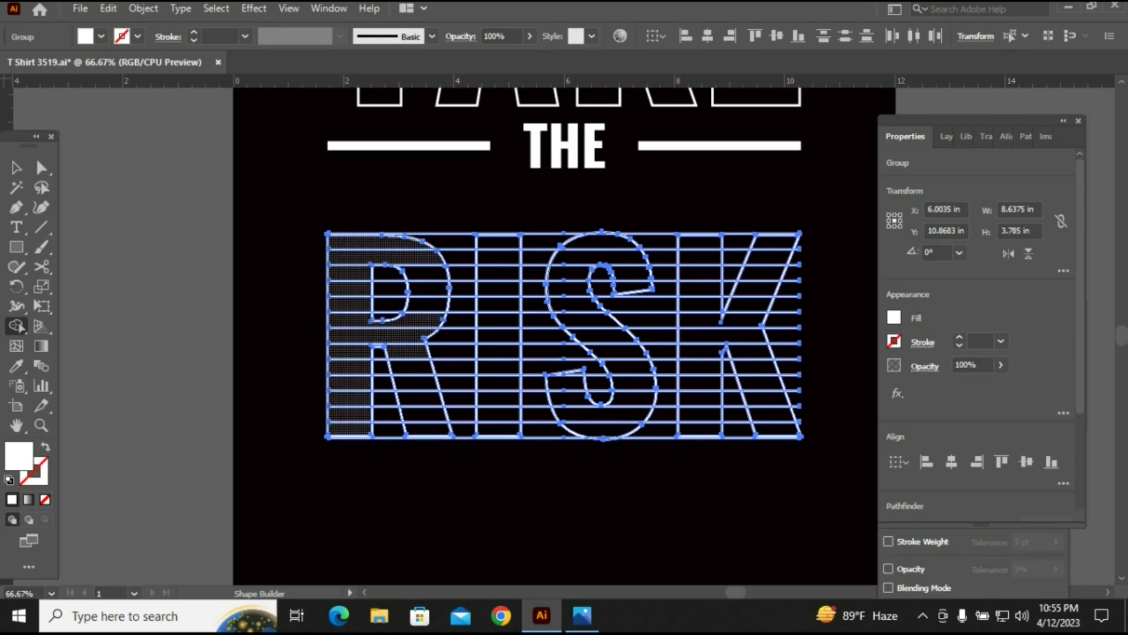
pyautogui.moveTo(346, 426); pyautogui.dragTo(352, 241)
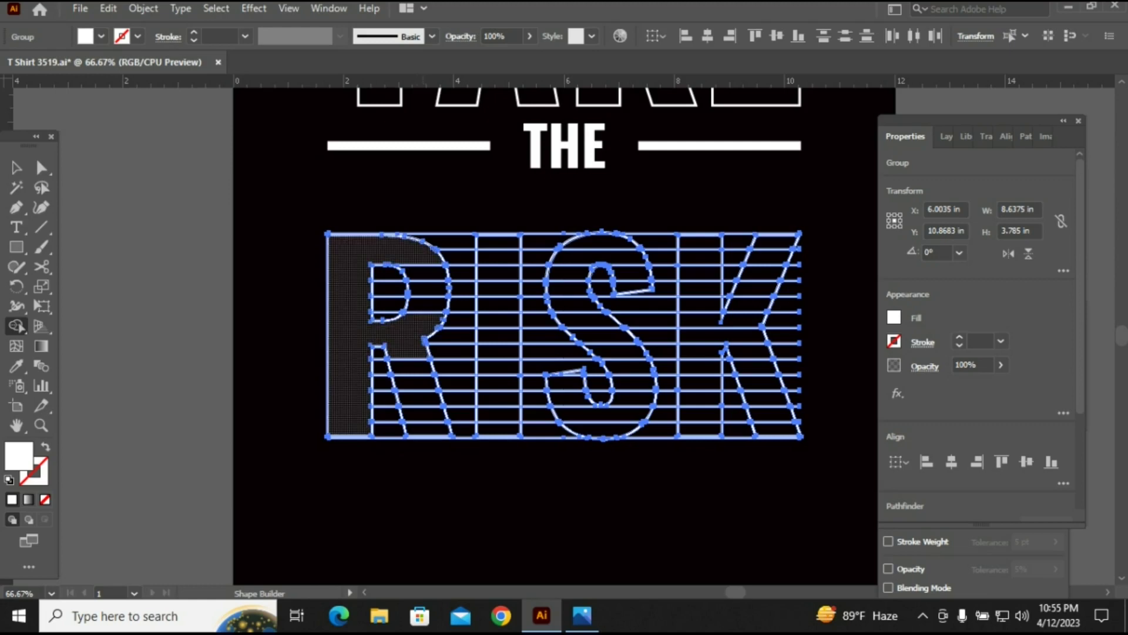
pyautogui.moveTo(423, 268)
pyautogui.mouseDown()
pyautogui.moveTo(411, 400)
pyautogui.moveTo(420, 430)
pyautogui.mouseUp()
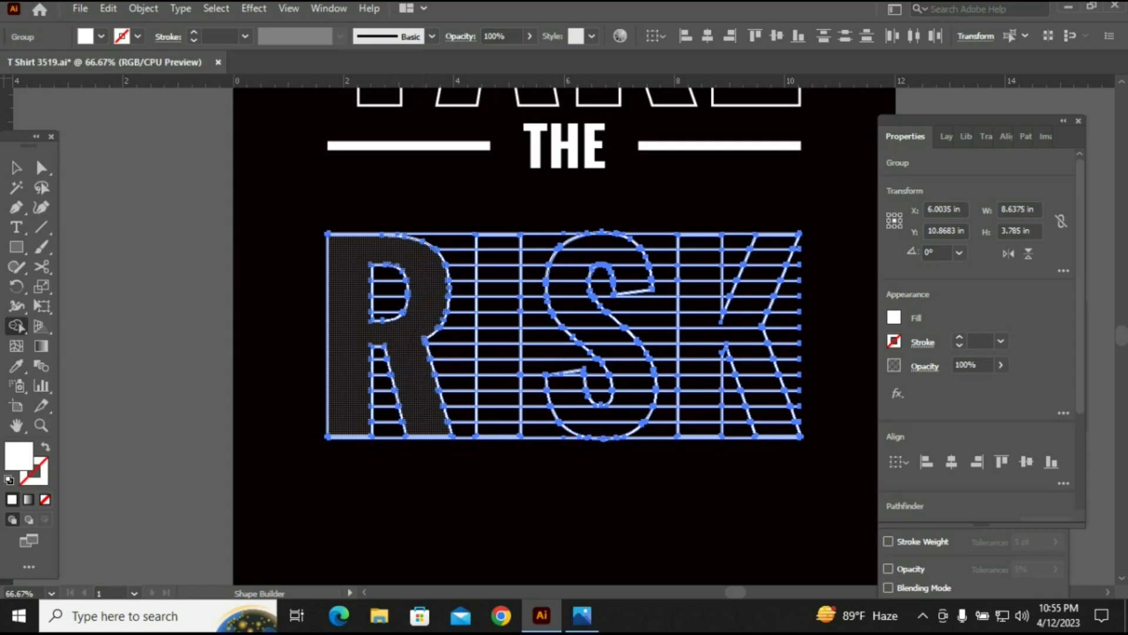
pyautogui.moveTo(501, 317); pyautogui.dragTo(501, 429)
pyautogui.moveTo(501, 258); pyautogui.dragTo(501, 238)
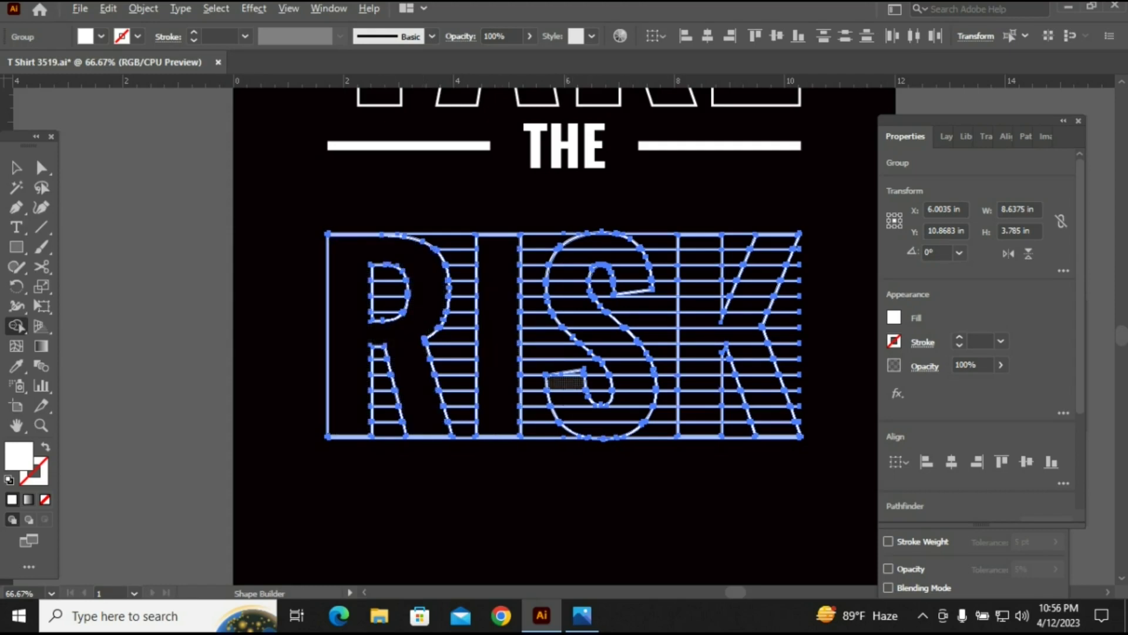
# Merge the cells of the S and the K, then deselect and zoom out
pyautogui.moveTo(612, 414)
pyautogui.mouseDown()
pyautogui.moveTo(566, 392)
pyautogui.moveTo(600, 241)
pyautogui.moveTo(644, 272)
pyautogui.moveTo(634, 288)
pyautogui.mouseUp()
pyautogui.moveTo(582, 424); pyautogui.dragTo(588, 428)
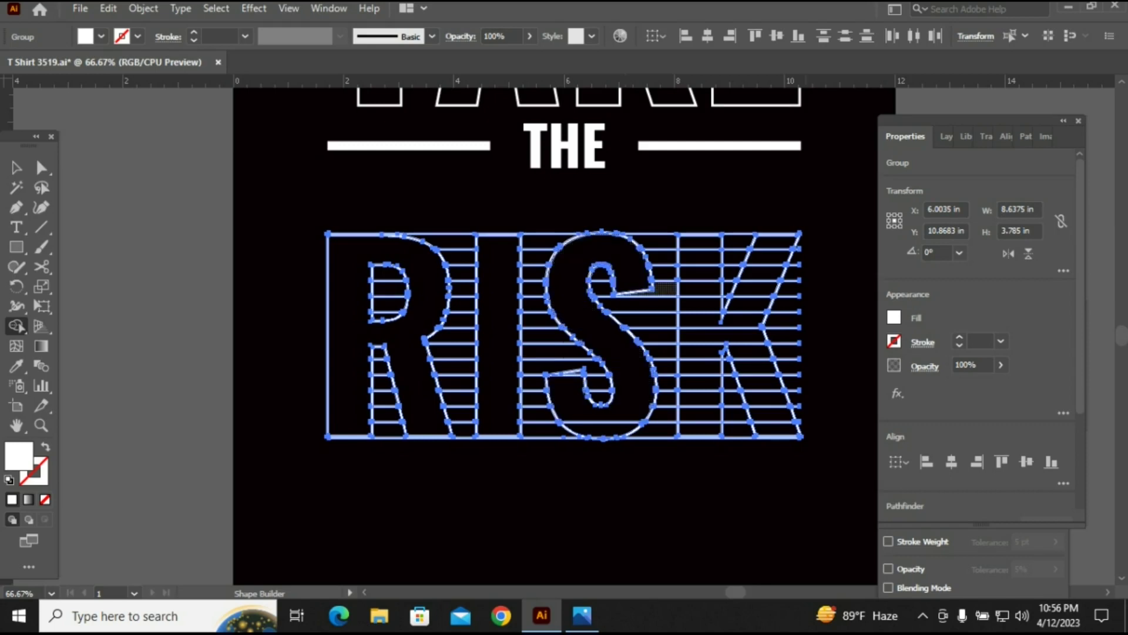
pyautogui.moveTo(699, 411); pyautogui.dragTo(790, 433)
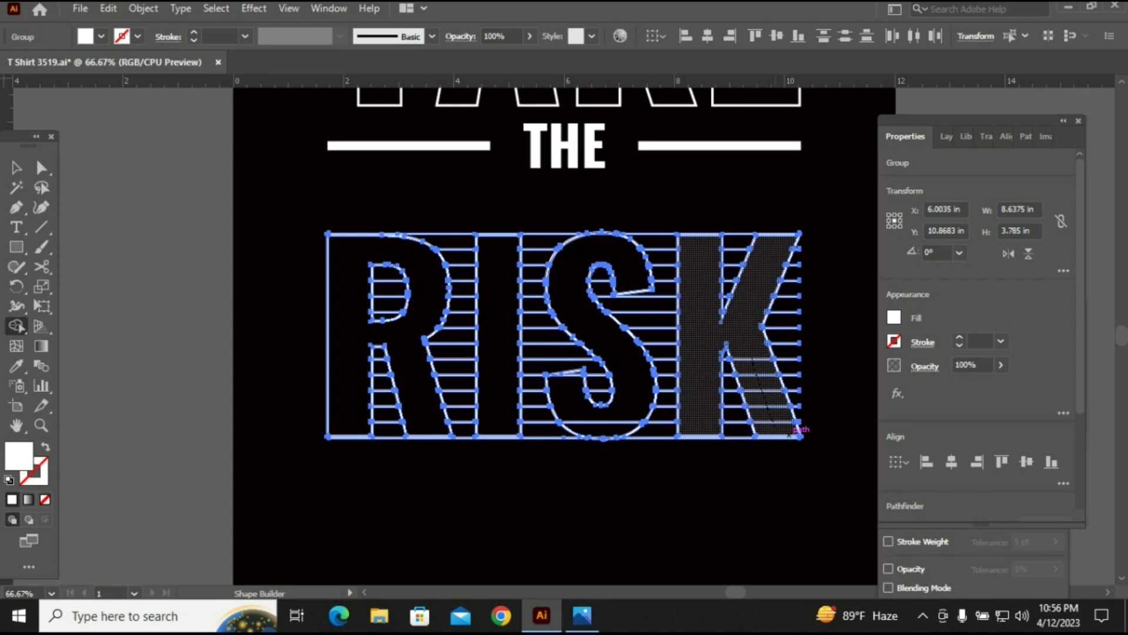
pyautogui.moveTo(790, 433); pyautogui.dragTo(791, 433)
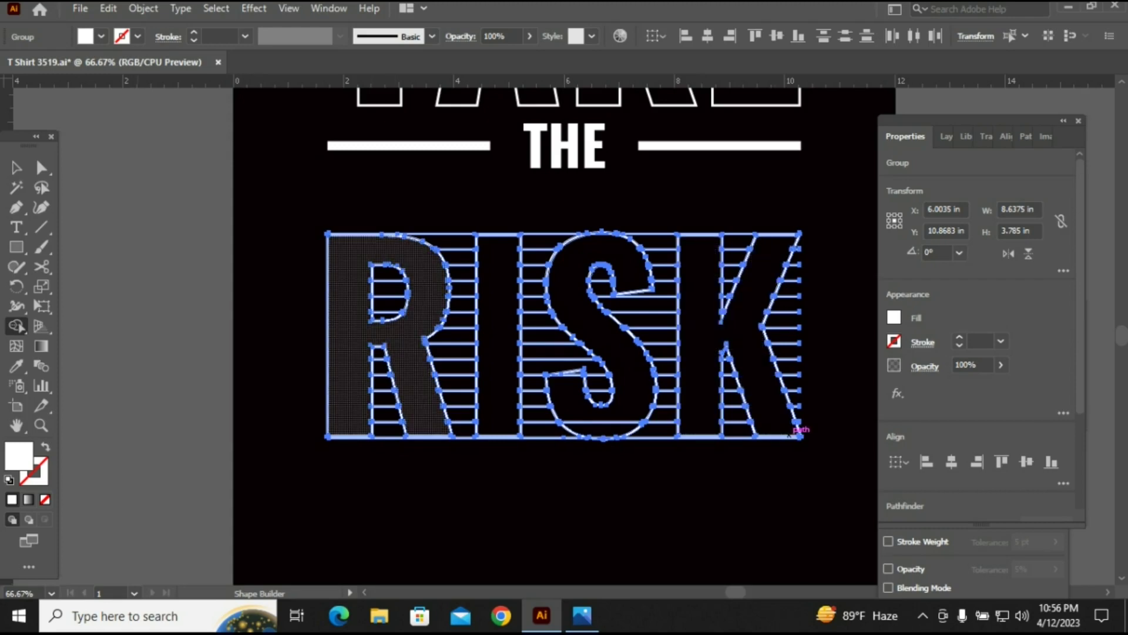
pyautogui.press('v')
pyautogui.hotkey('ctrl', 'shift', 'a')
pyautogui.hotkey('ctrl', '-')
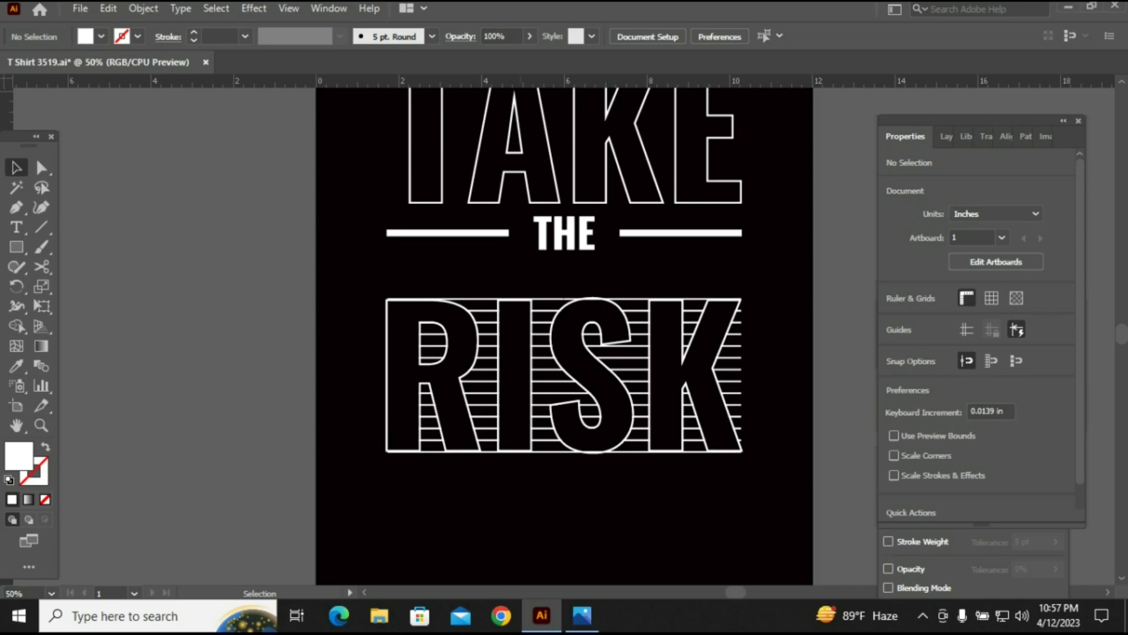
# Move RISK up closer beneath THE
pyautogui.moveTo(360, 286); pyautogui.dragTo(813, 492)
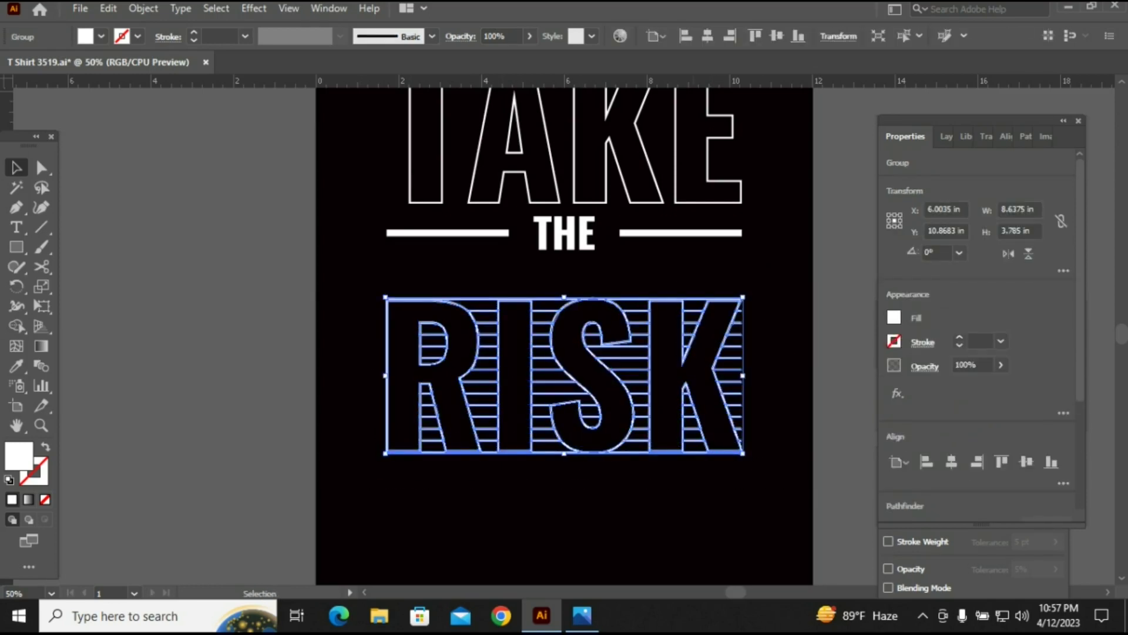
pyautogui.hotkey('ctrl', 'shift', 'a')
pyautogui.scroll(2, 624, 440)
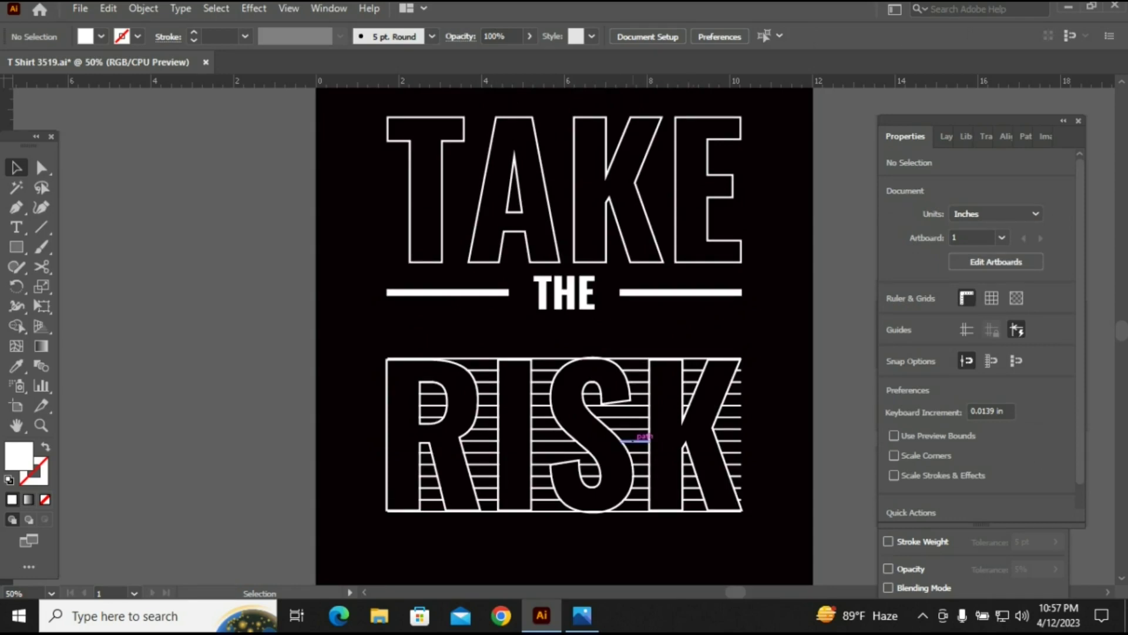
pyautogui.moveTo(624, 439); pyautogui.dragTo(624, 400)
pyautogui.scroll(1, 624, 400)
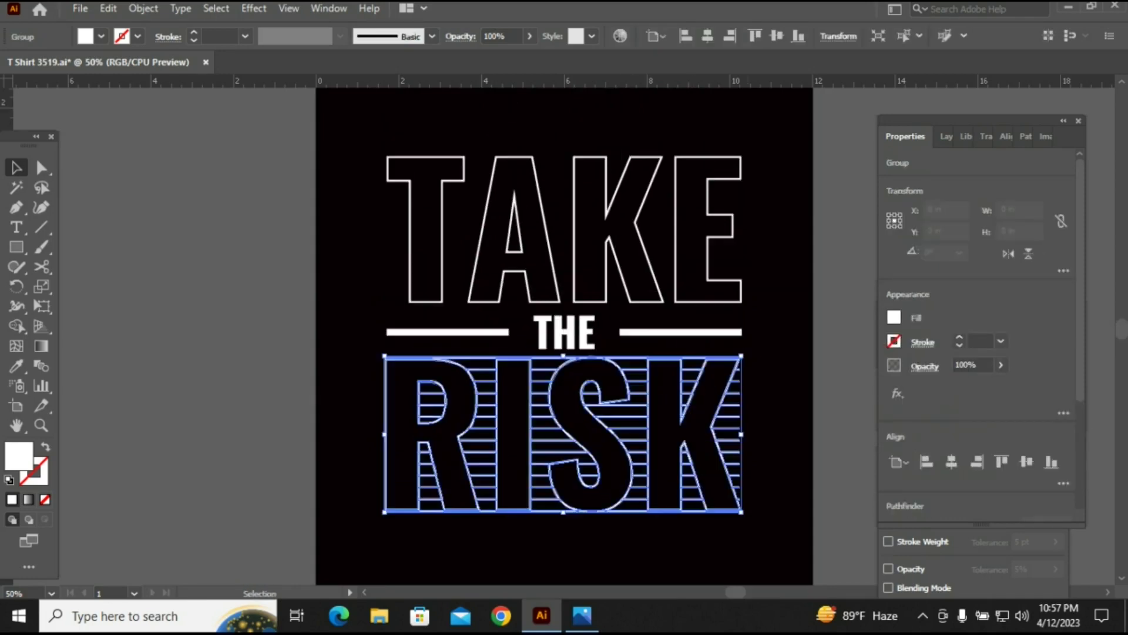
# Centre the TAKE THE RISK artwork vertically on the artboard and draw a square around it
pyautogui.hotkey('ctrl', '-')
pyautogui.hotkey('ctrl', '-')
pyautogui.hotkey('ctrl', 'shift', 'a')
pyautogui.moveTo(454, 240); pyautogui.dragTo(689, 472)
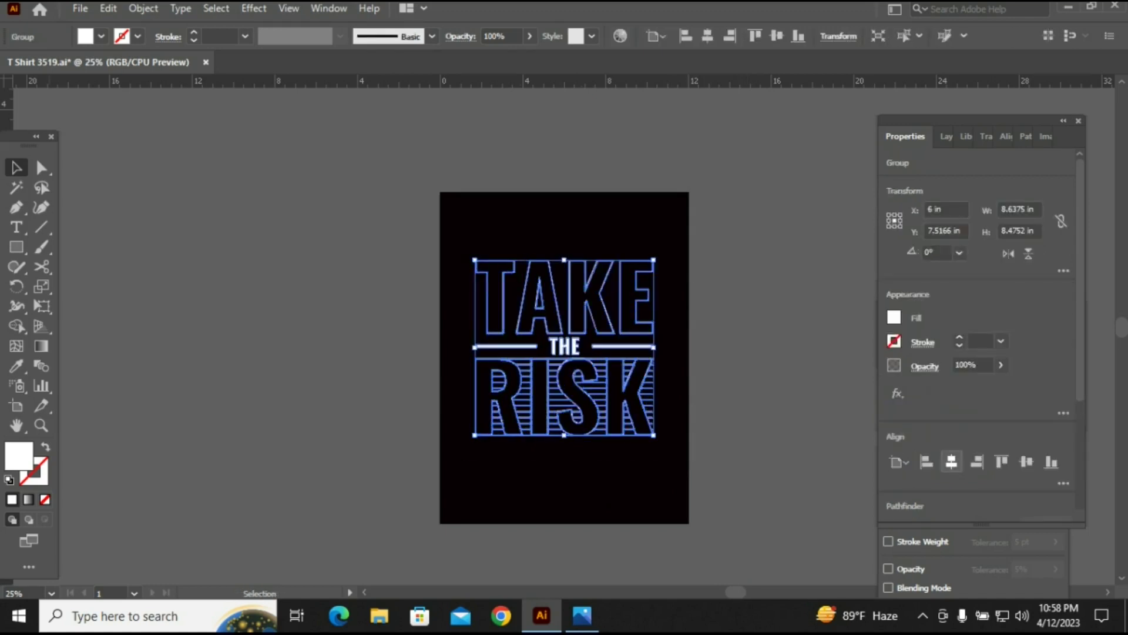
pyautogui.click(1027, 462)
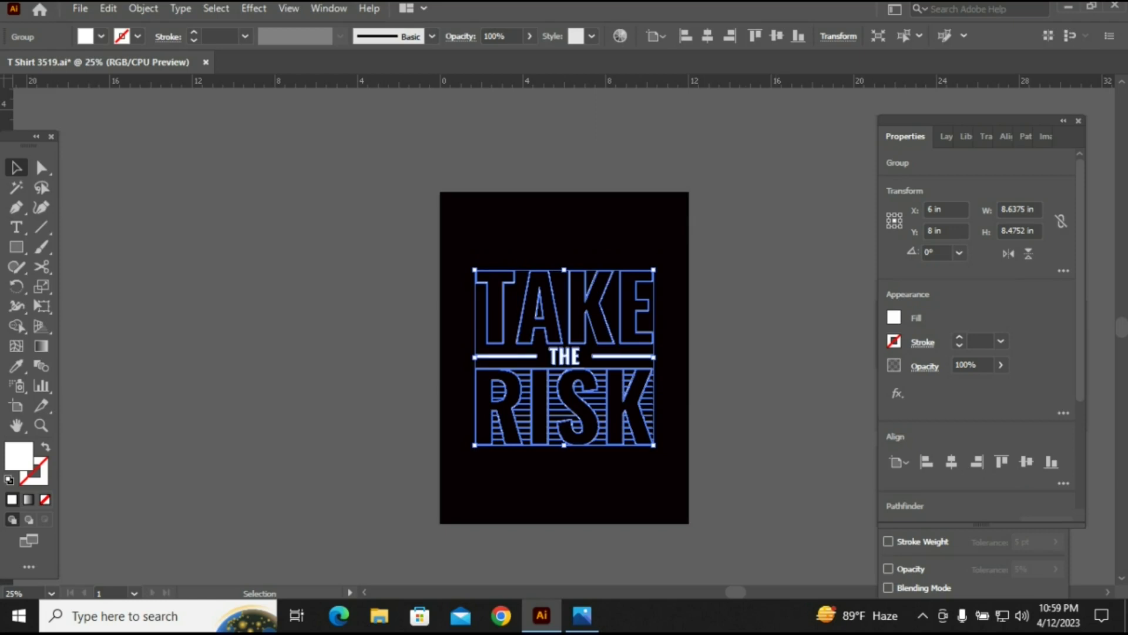
pyautogui.click(765, 382)
pyautogui.click(17, 247)
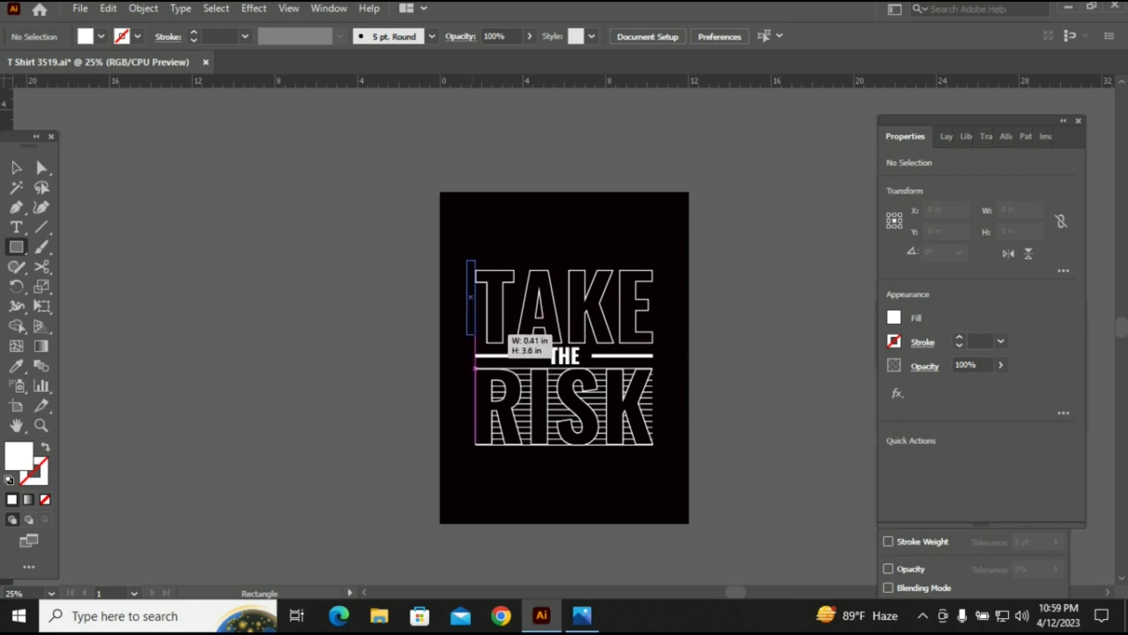
pyautogui.moveTo(467, 260); pyautogui.dragTo(659, 453)
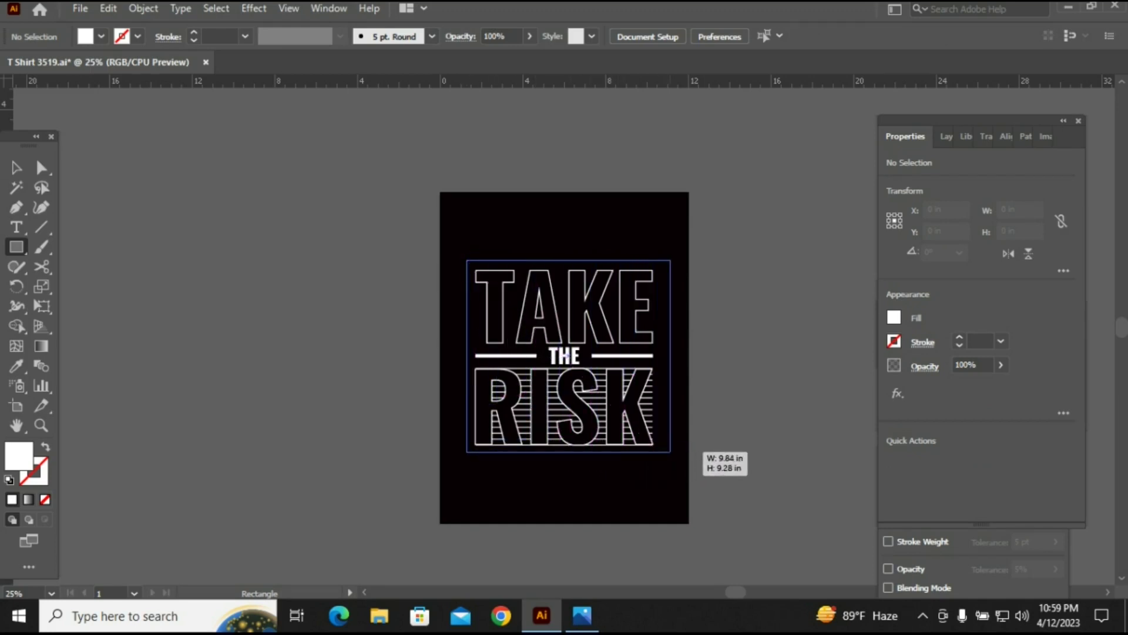
# Finish the square frame with no fill and a 5 pt stroke
pyautogui.moveTo(659, 453); pyautogui.dragTo(660, 454)
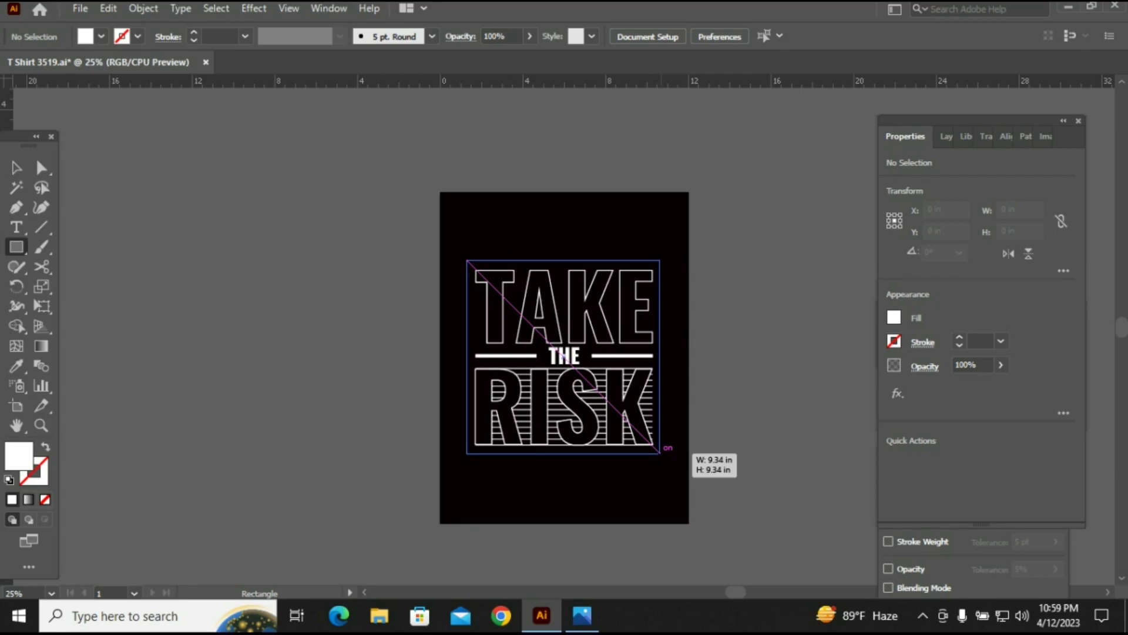
pyautogui.moveTo(659, 453); pyautogui.dragTo(660, 453)
pyautogui.click(894, 317)
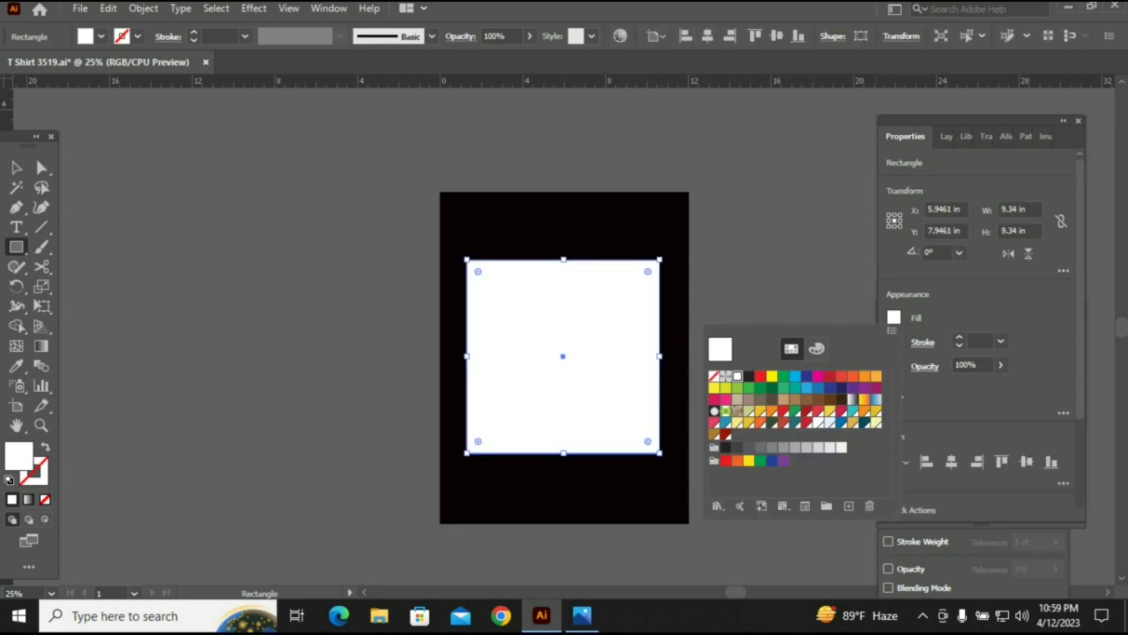
pyautogui.click(714, 376)
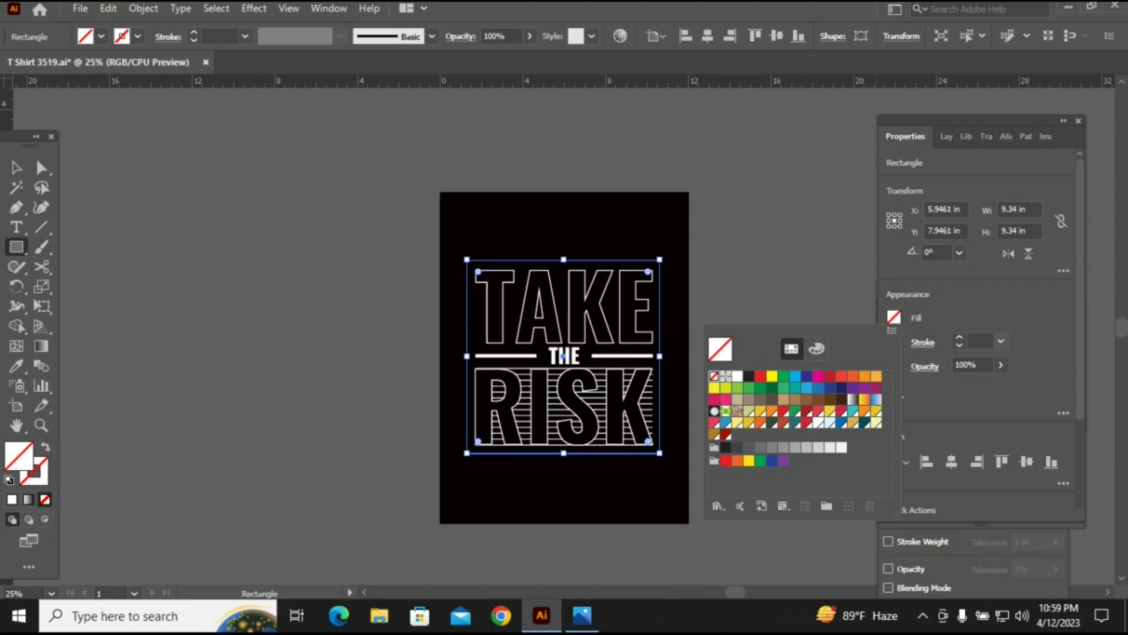
pyautogui.click(1001, 341)
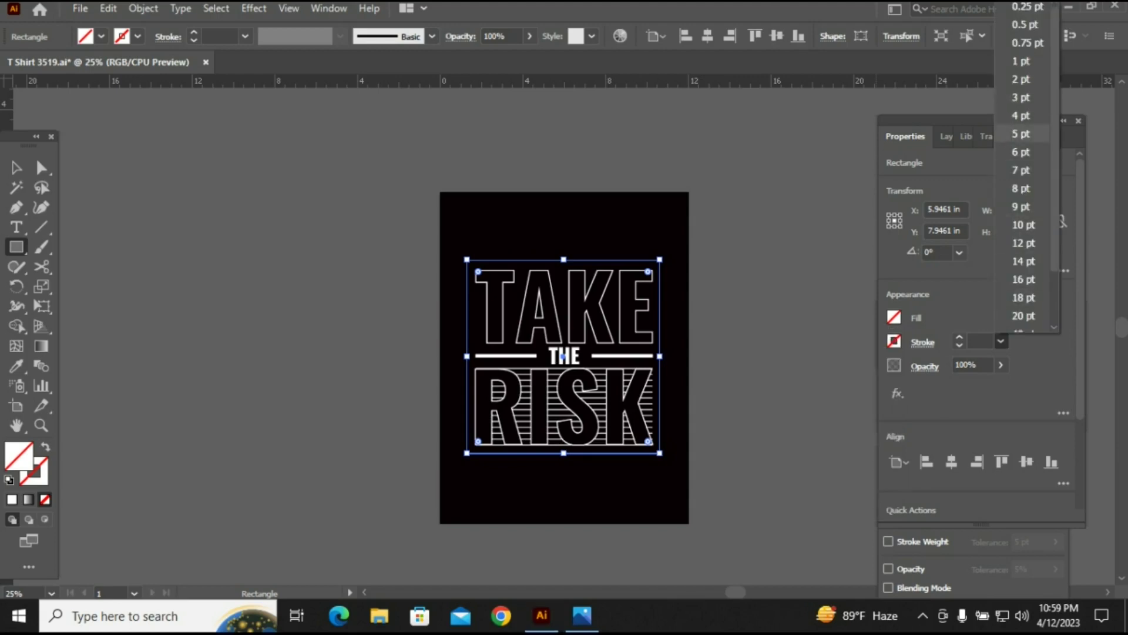
pyautogui.click(1022, 134)
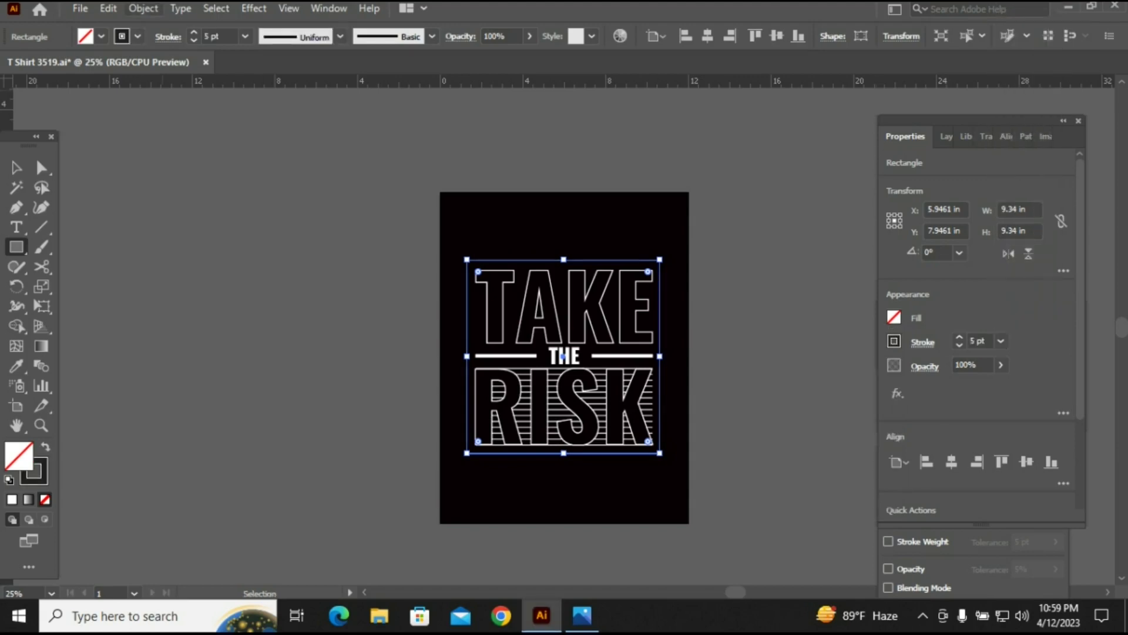
# Expand the frame's stroke into a shape and colour it white with the Eyedropper
pyautogui.click(143, 9)
pyautogui.click(182, 198)
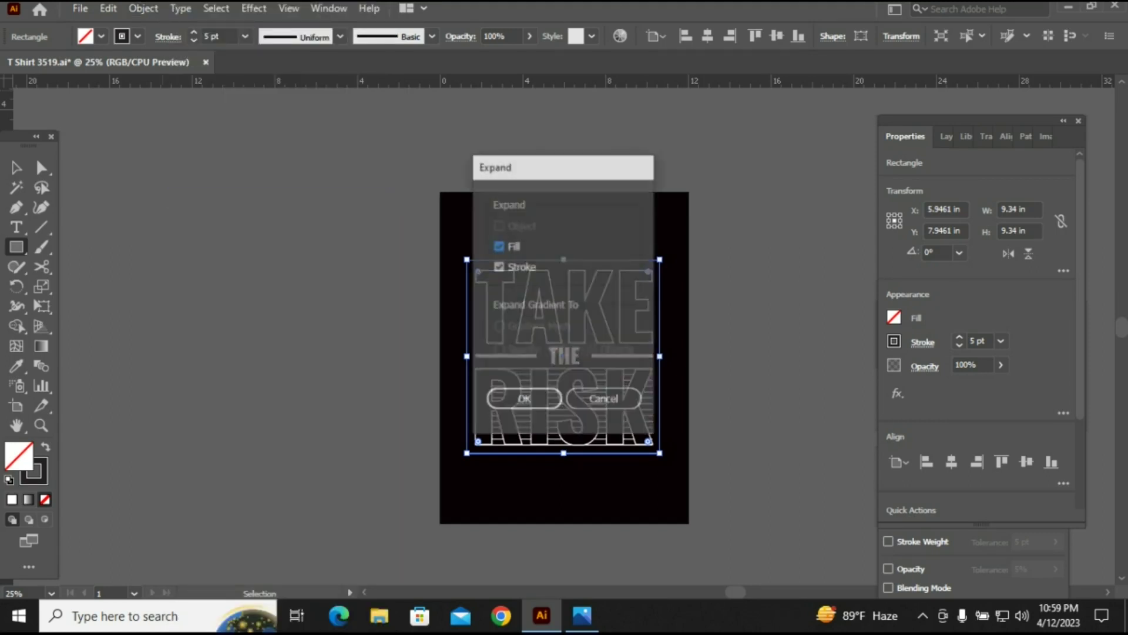
pyautogui.click(524, 399)
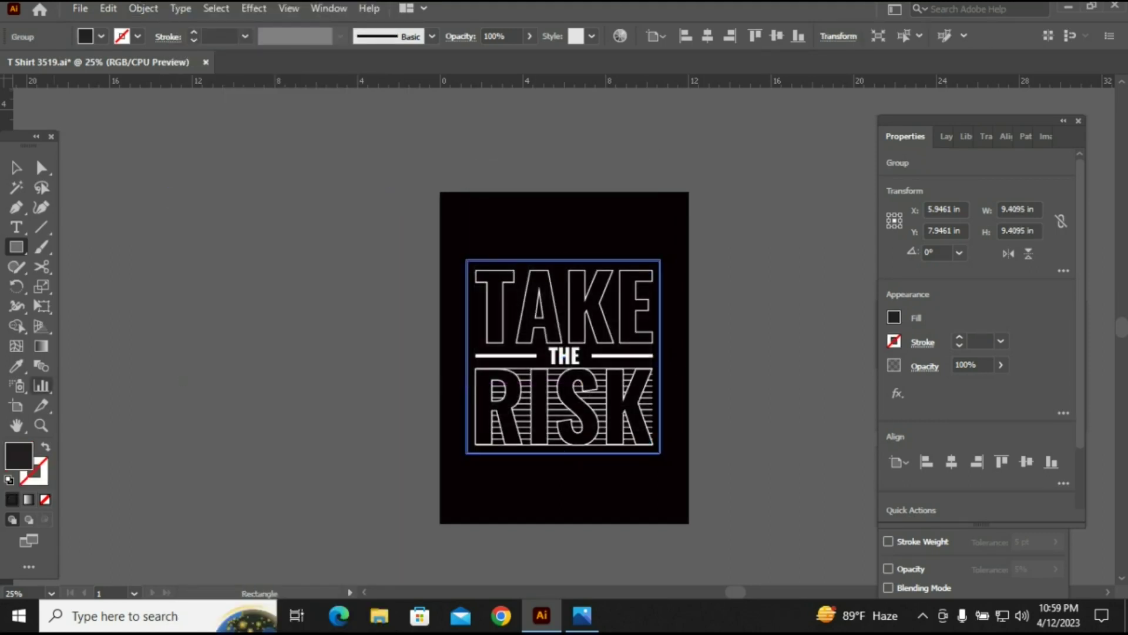
pyautogui.click(16, 365)
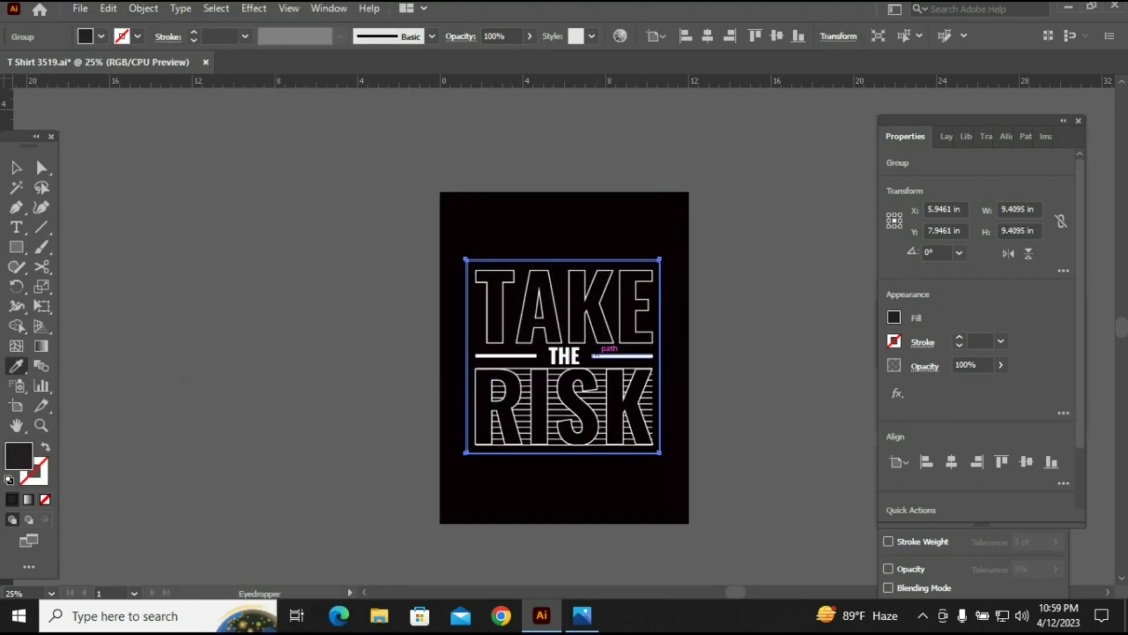
pyautogui.click(594, 355)
pyautogui.press('v')
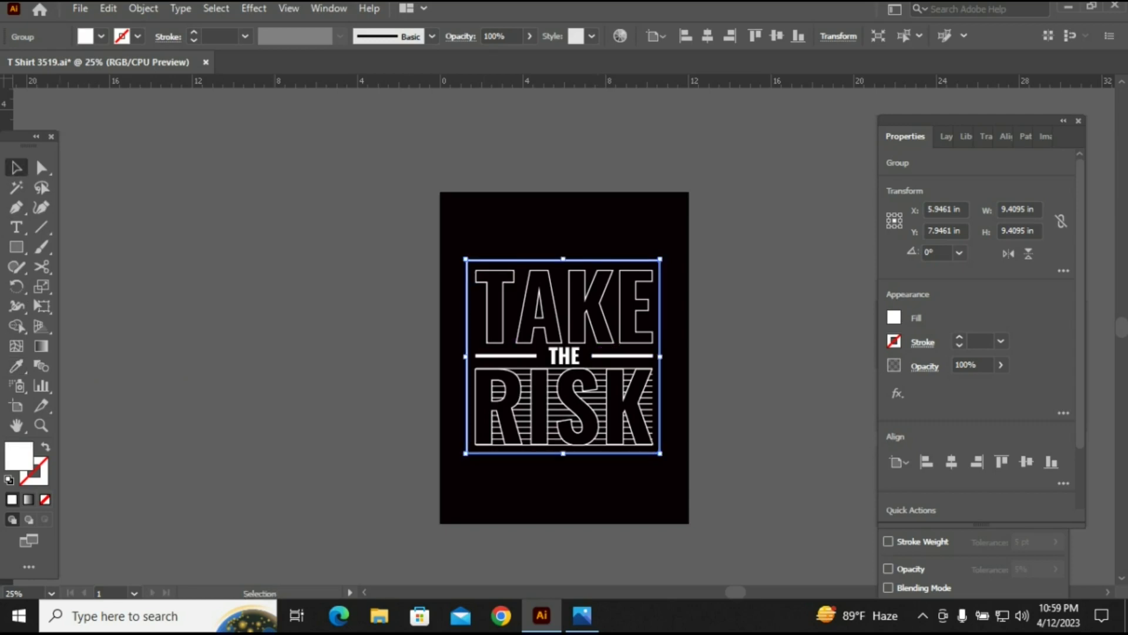
pyautogui.click(601, 348)
pyautogui.click(589, 393)
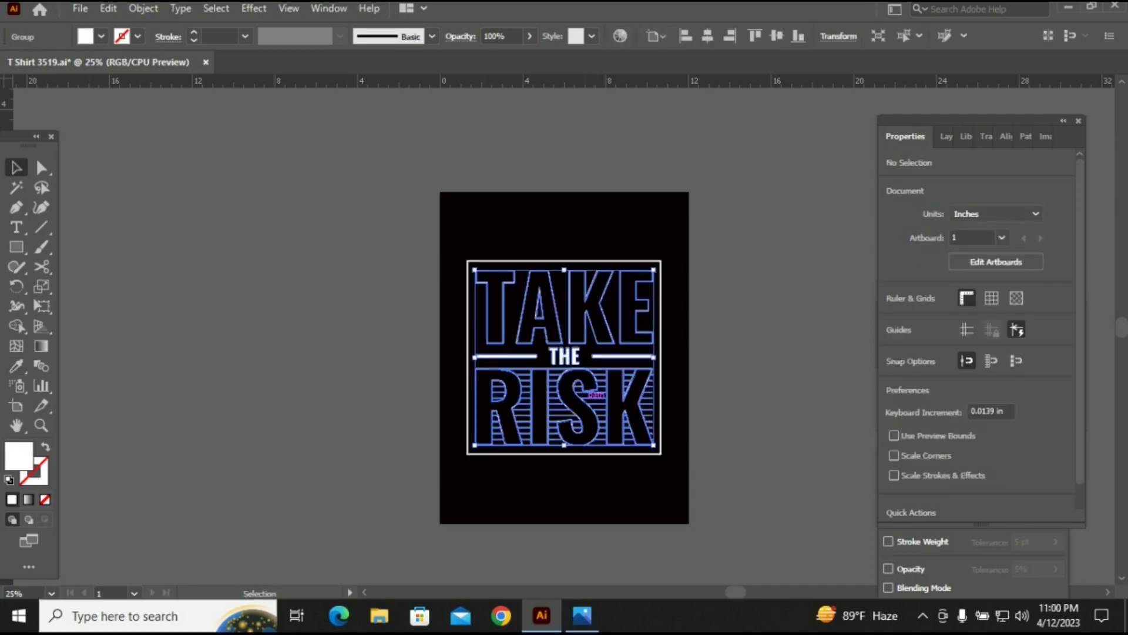
pyautogui.hotkey('ctrl', 'shift', 'a')
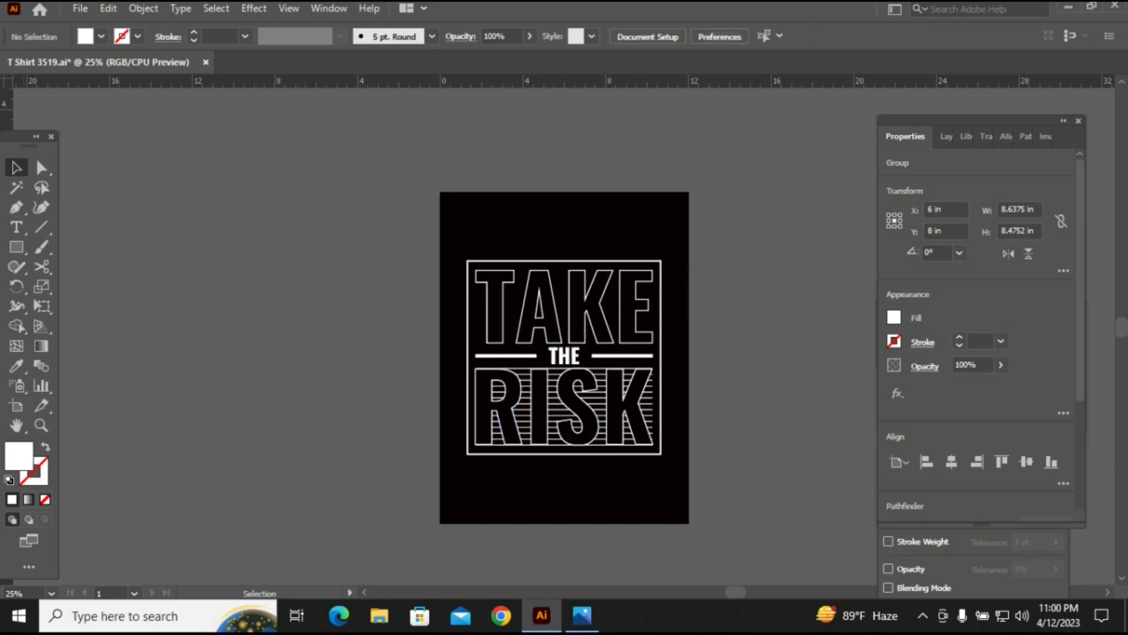
# Draw a tall rectangle, rotate it to 315°, and lay it diagonally across the frame's corners
pyautogui.press('m')
pyautogui.moveTo(284, 198); pyautogui.dragTo(365, 572)
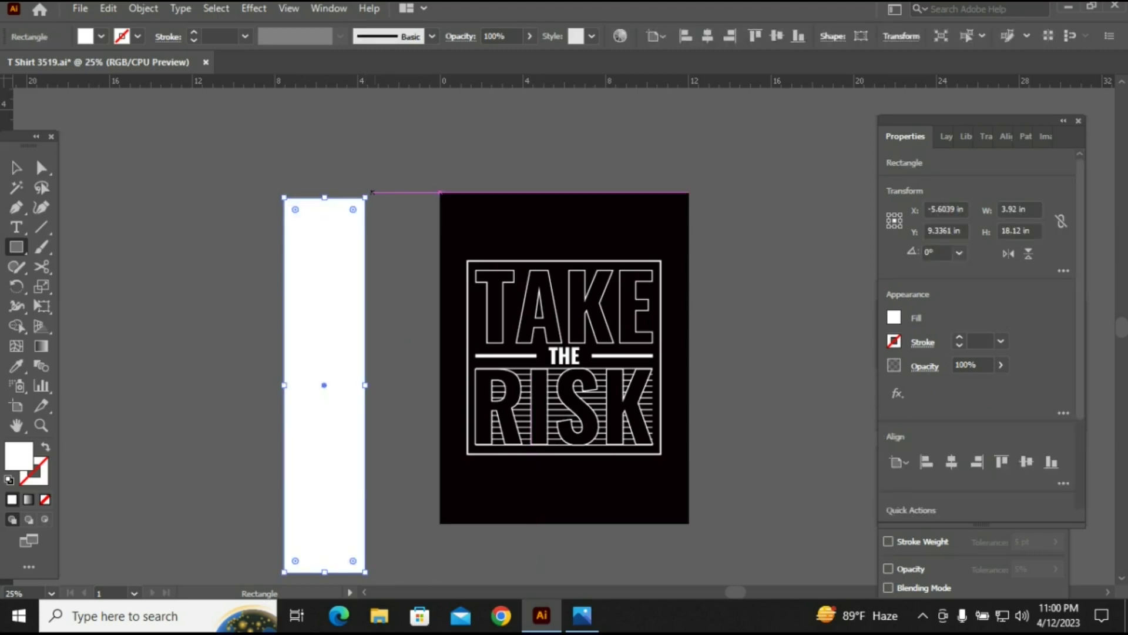
pyautogui.moveTo(371, 194); pyautogui.dragTo(485, 282)
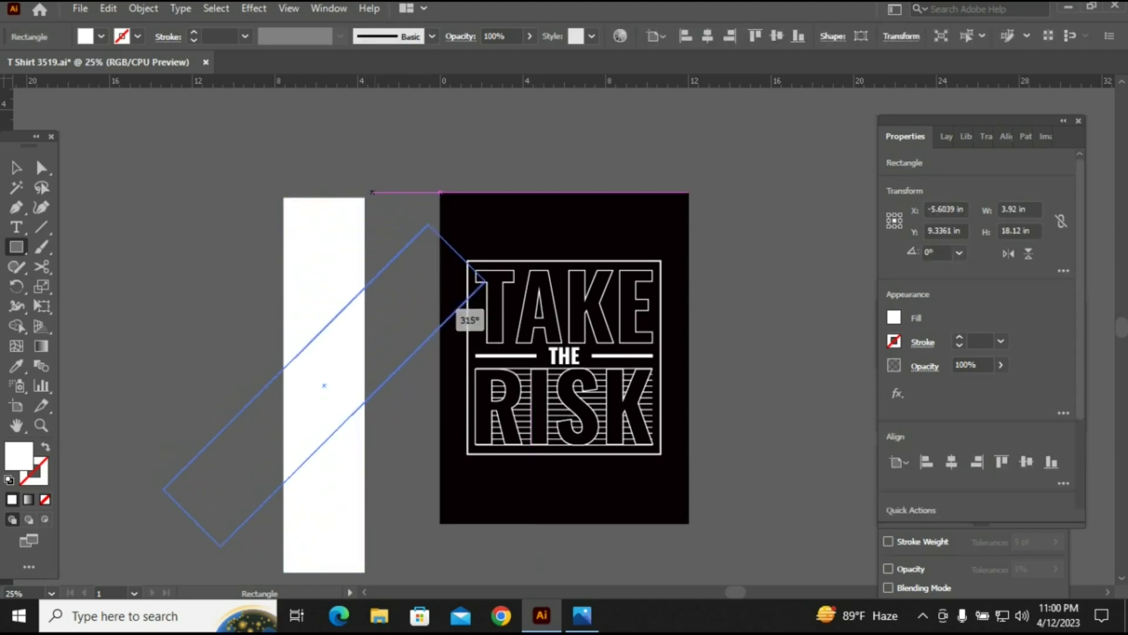
pyautogui.moveTo(485, 282); pyautogui.dragTo(486, 281)
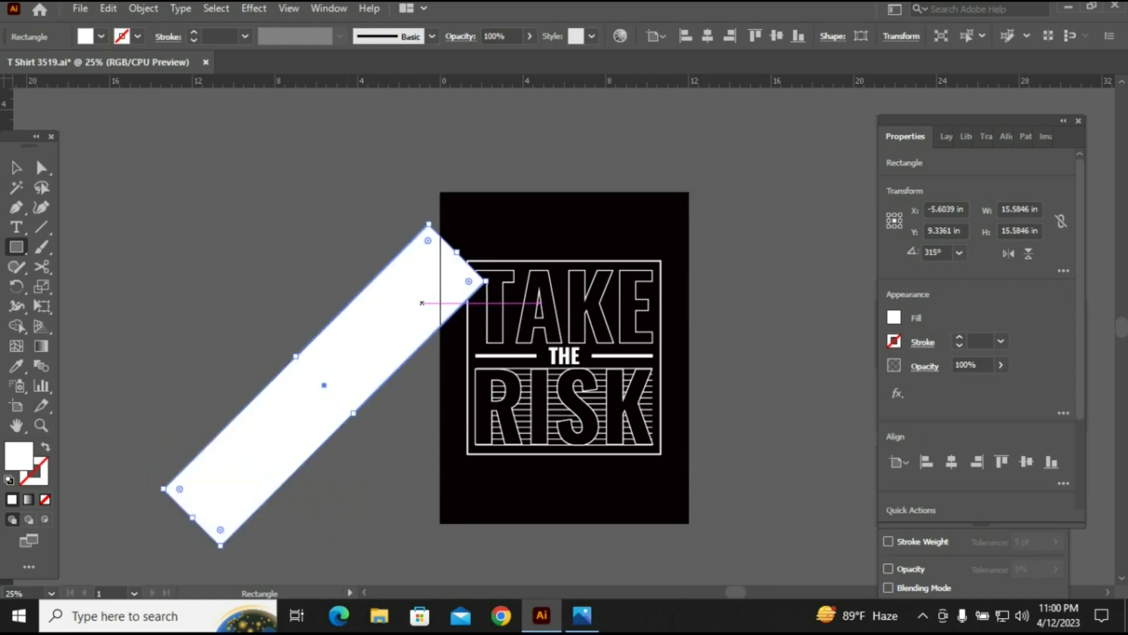
pyautogui.press('v')
pyautogui.moveTo(324, 385); pyautogui.dragTo(559, 364)
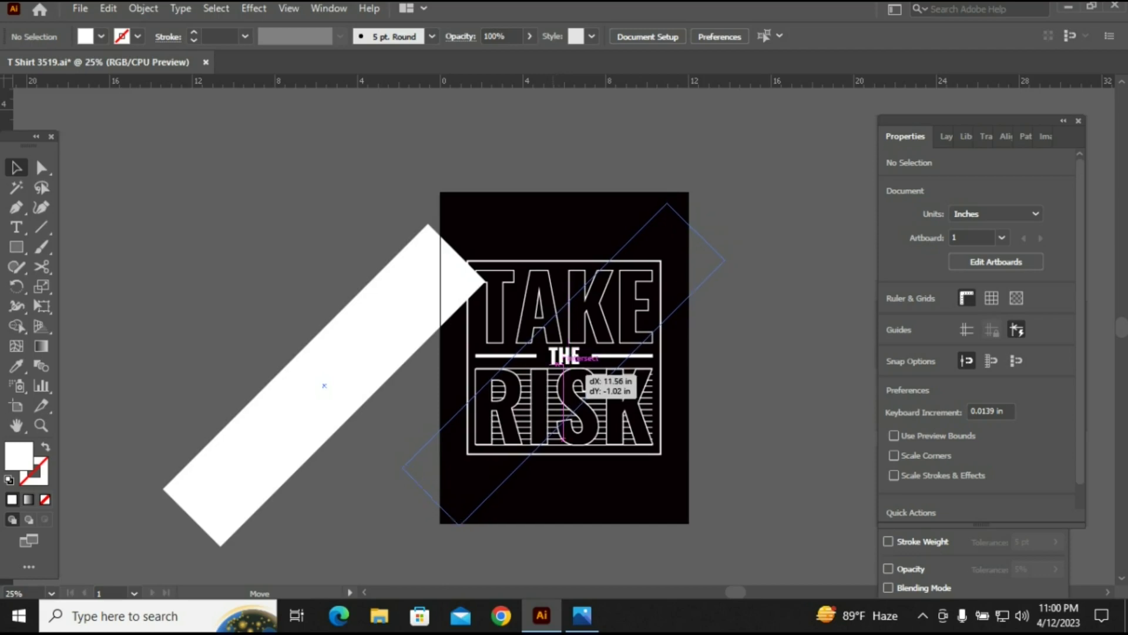
pyautogui.moveTo(559, 364); pyautogui.dragTo(559, 364)
# Select the band with the framed text and Alt-drag with Shape Builder to delete the overlapping pieces
pyautogui.hotkey('ctrl', 'shift', 'a')
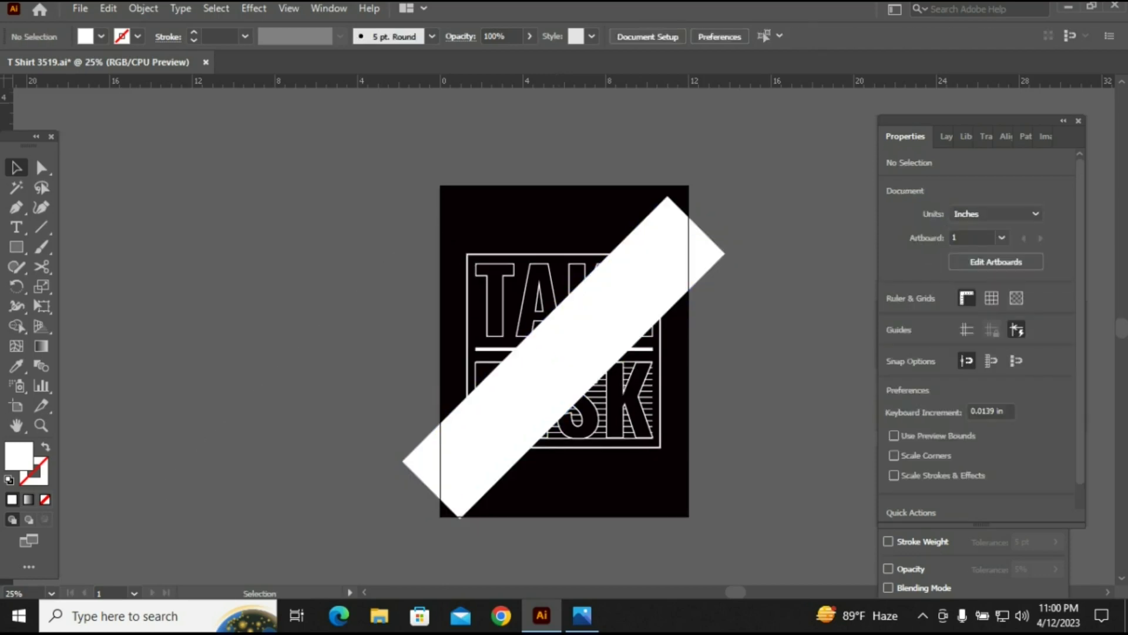
pyautogui.moveTo(365, 199); pyautogui.dragTo(738, 518)
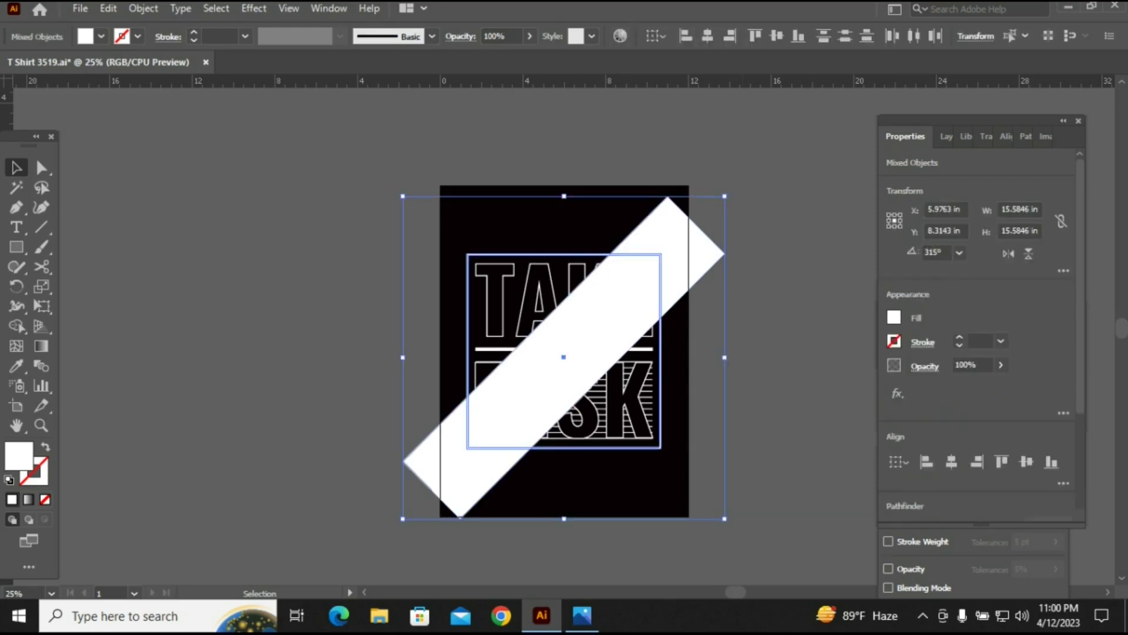
pyautogui.click(16, 326)
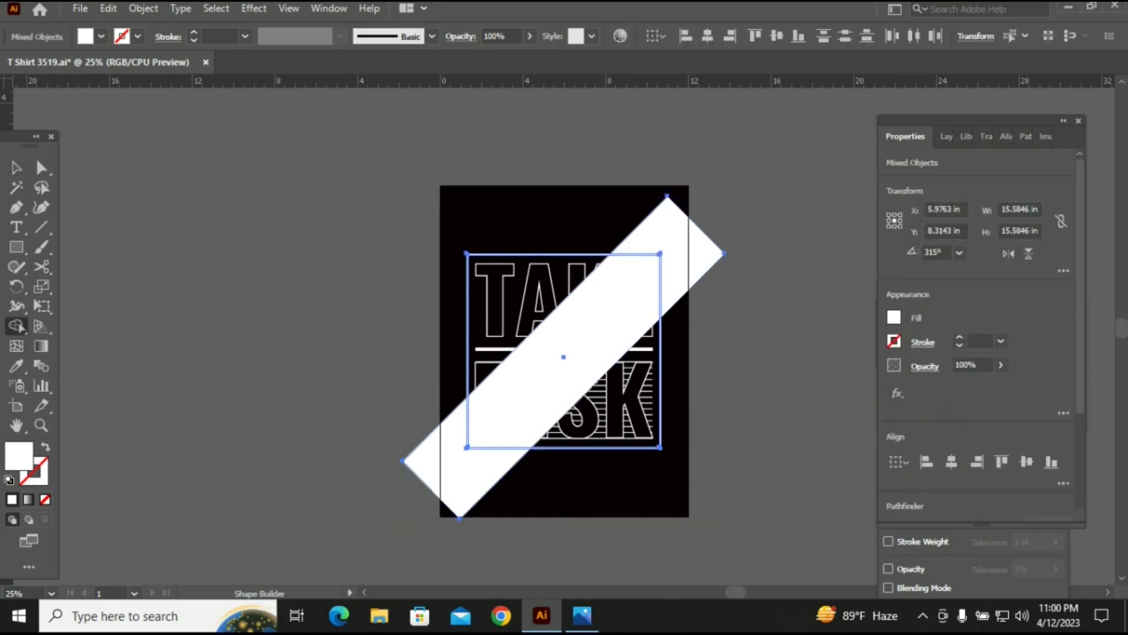
pyautogui.moveTo(438, 470); pyautogui.dragTo(670, 200)
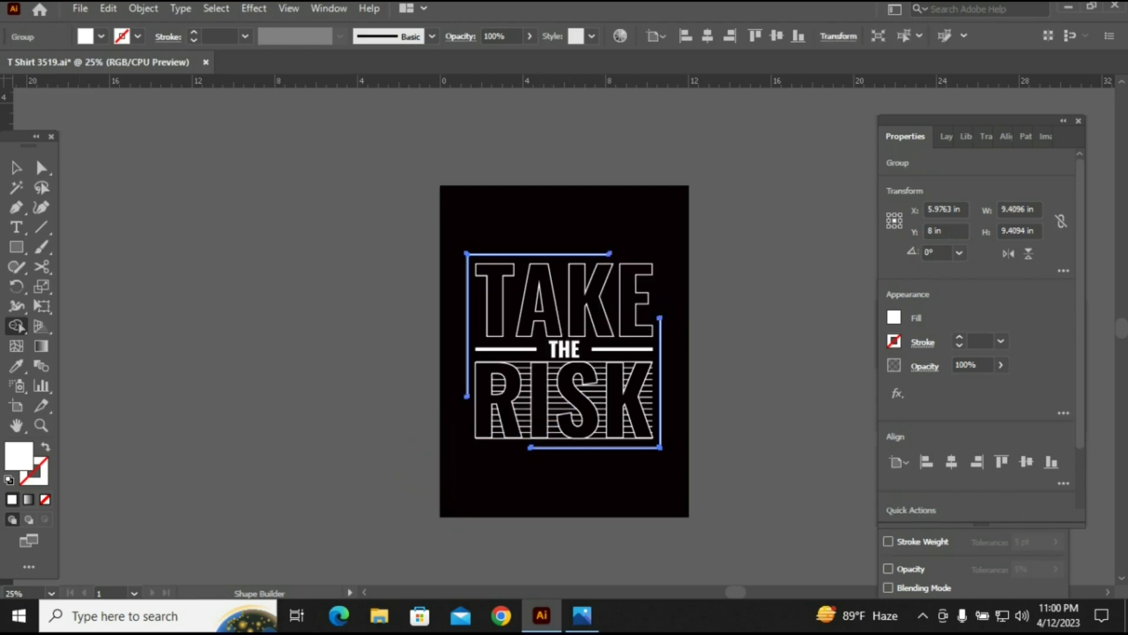
# Select the black background rectangle and lock it in place
pyautogui.press('v')
pyautogui.hotkey('ctrl', 'shift', 'a')
pyautogui.hscroll(2, 564, 352)
pyautogui.press('a')
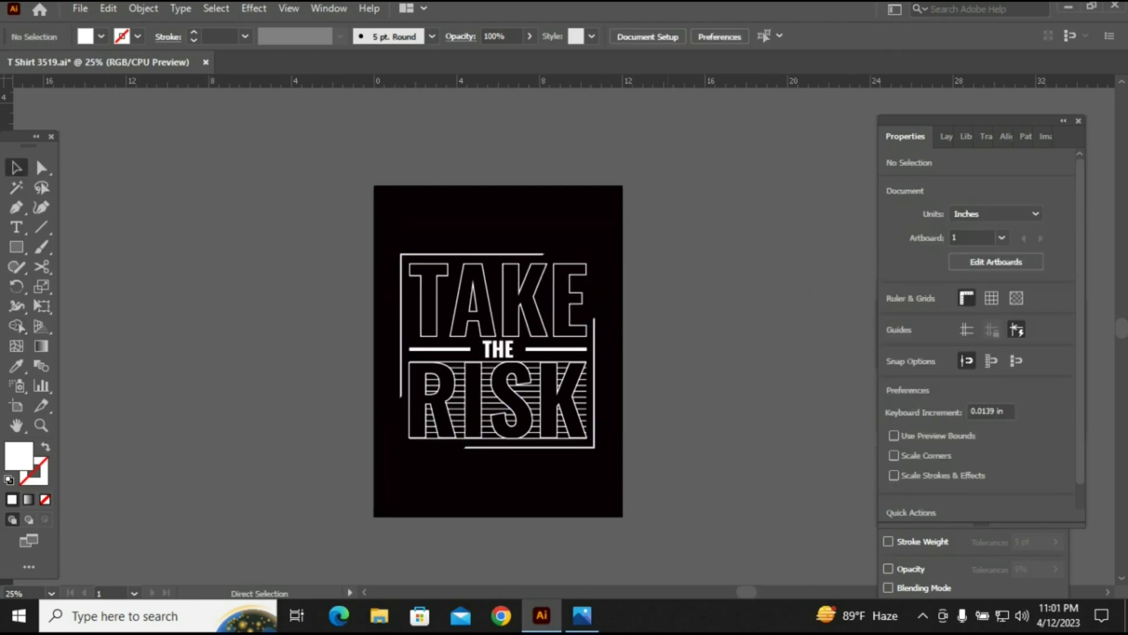
pyautogui.hotkey('ctrl', 'a')
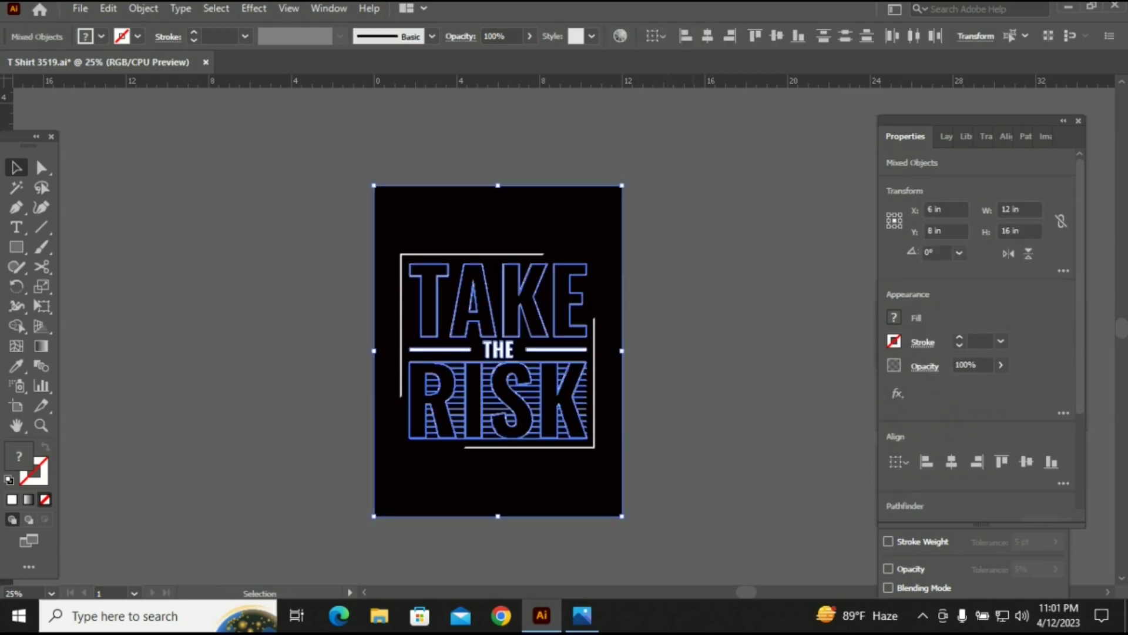
pyautogui.hotkey('ctrl', 'shift', 'a')
pyautogui.click(498, 482)
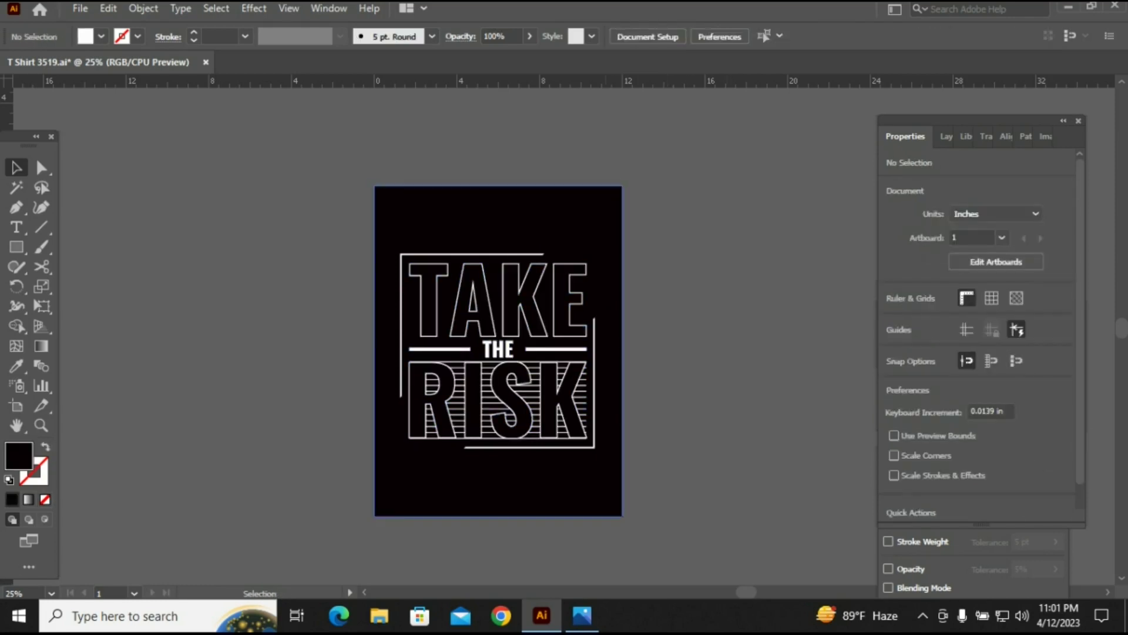
pyautogui.hotkey('ctrl', 'shift', 'a')
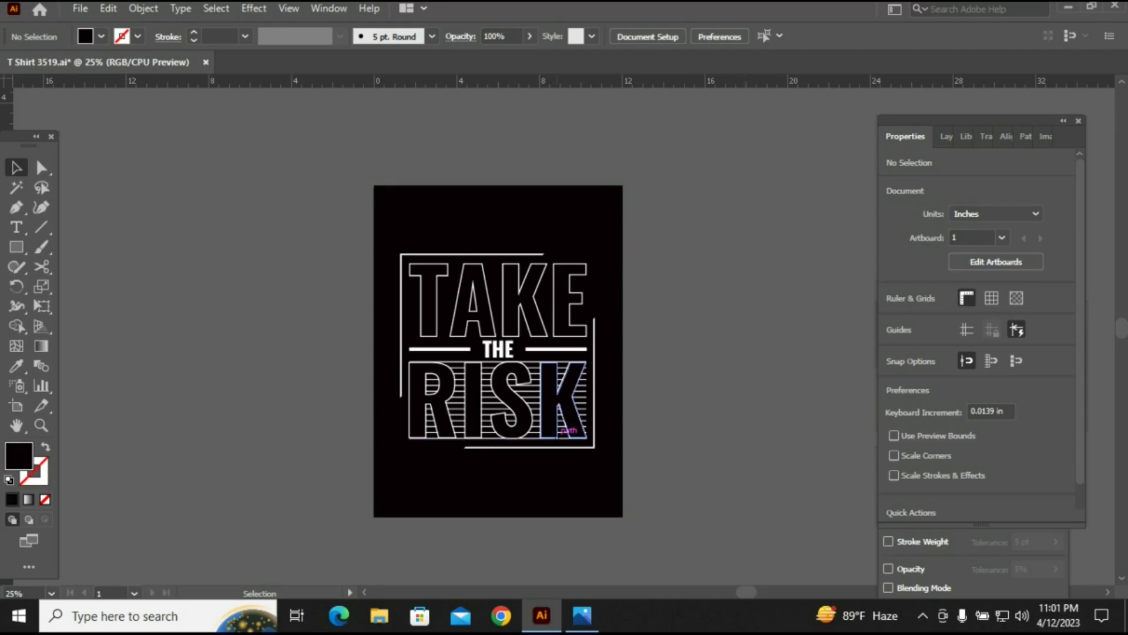
# Ungroup the TAKE THE RISK text group and the line group beside THE
pyautogui.click(587, 436)
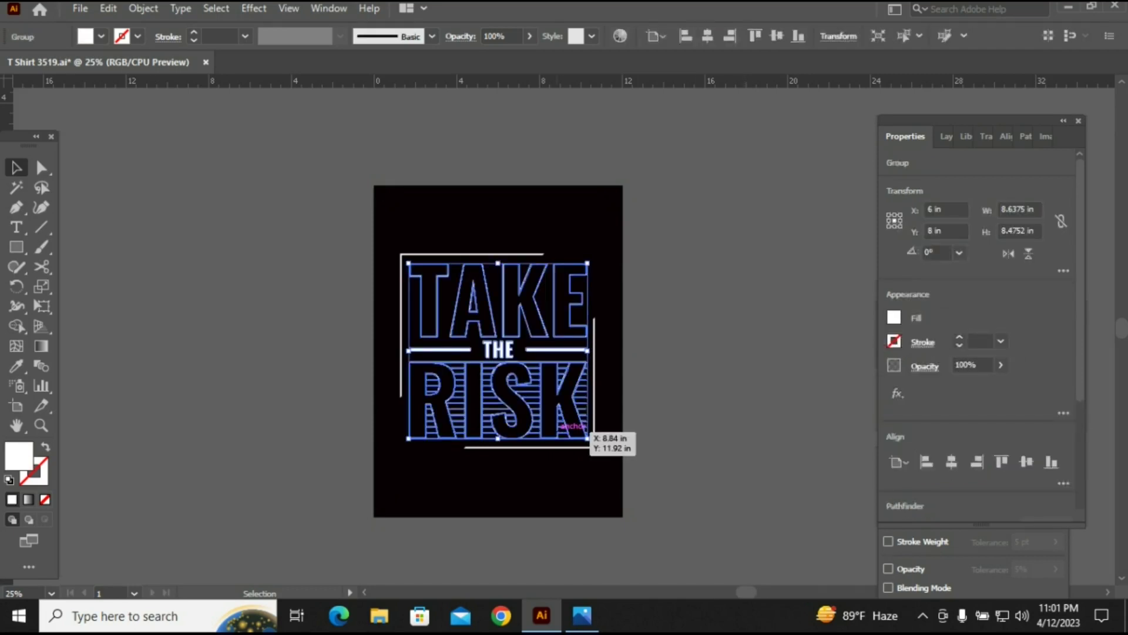
pyautogui.rightClick(586, 437)
pyautogui.click(605, 281)
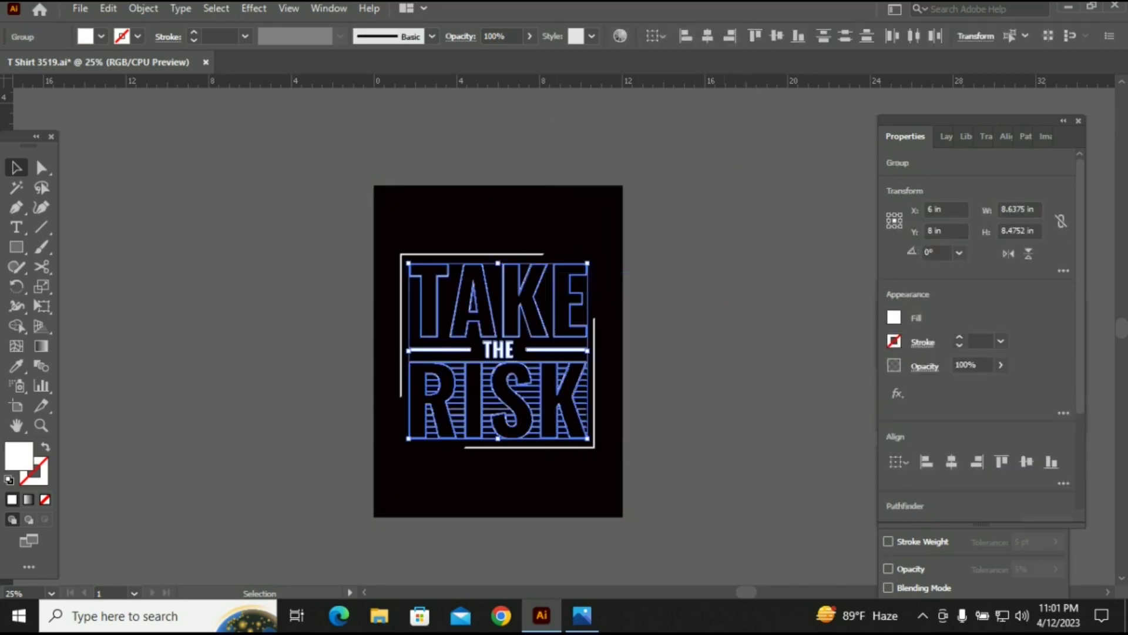
pyautogui.hotkey('ctrl', 'shift', 'a')
pyautogui.click(562, 348)
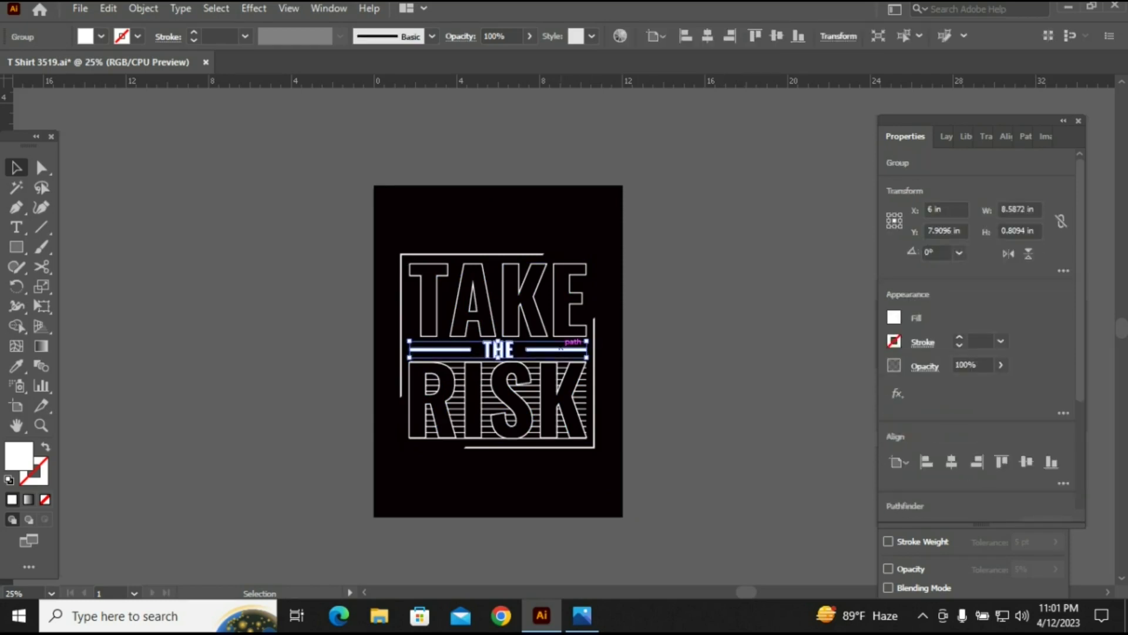
pyautogui.rightClick(562, 348)
pyautogui.click(609, 198)
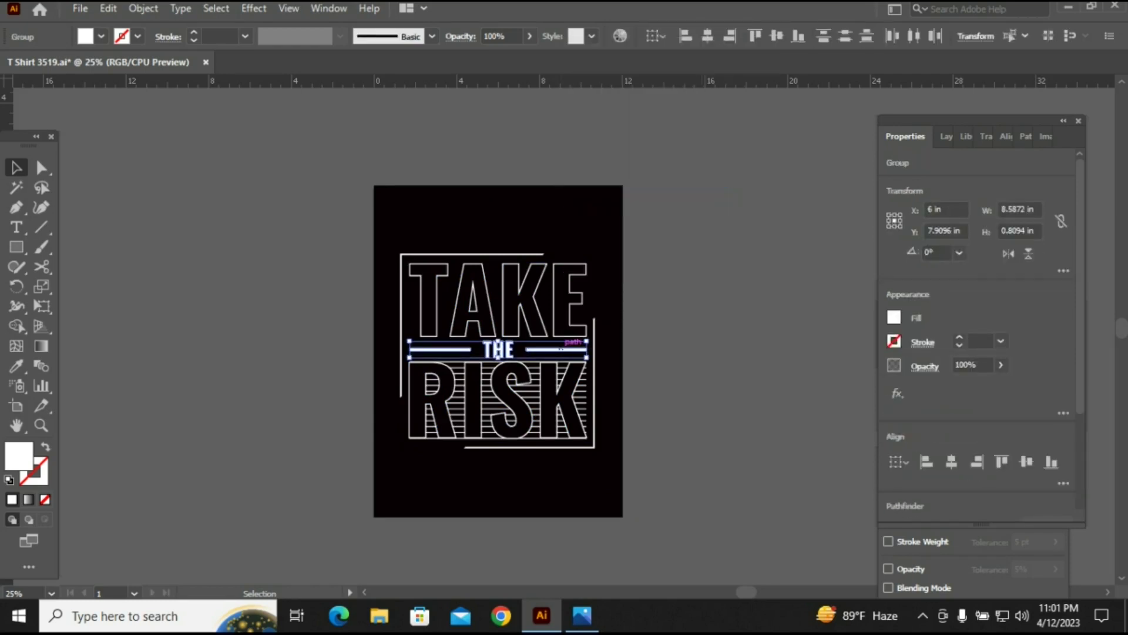
pyautogui.hotkey('ctrl', 'shift', 'a')
# Fill the two bars beside THE with a pink-red swatch
pyautogui.click(561, 348)
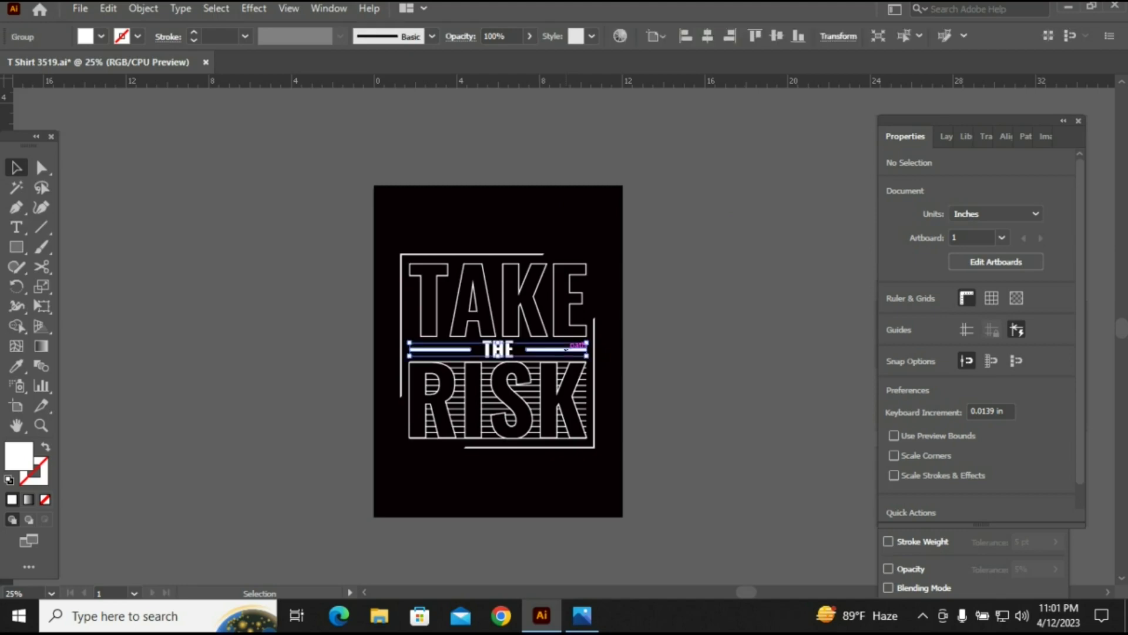
pyautogui.click(894, 318)
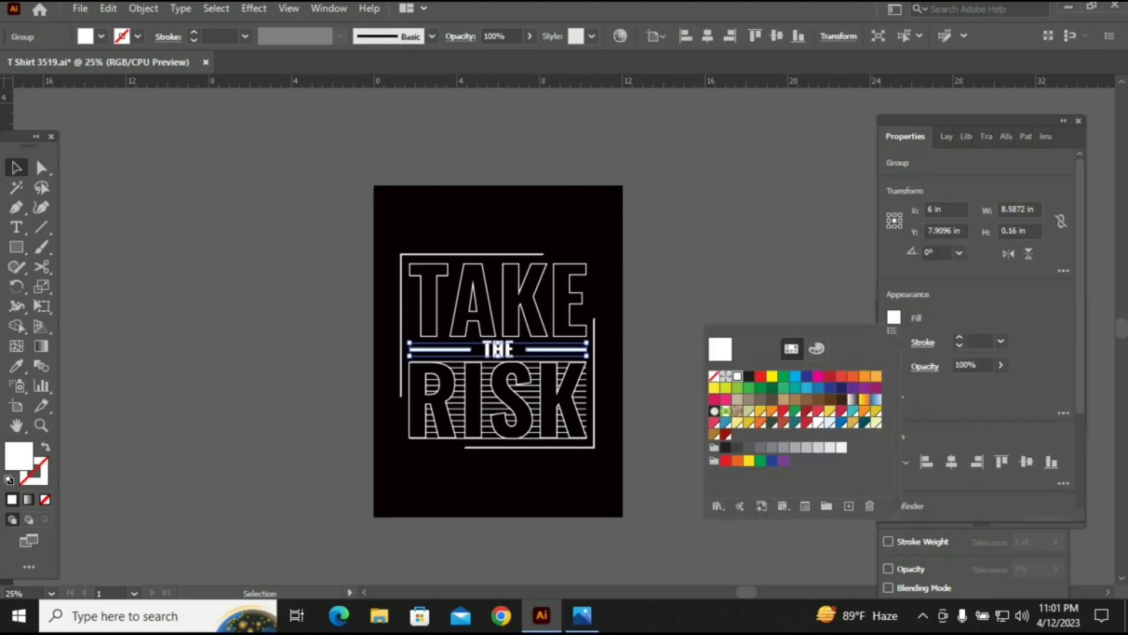
pyautogui.click(714, 422)
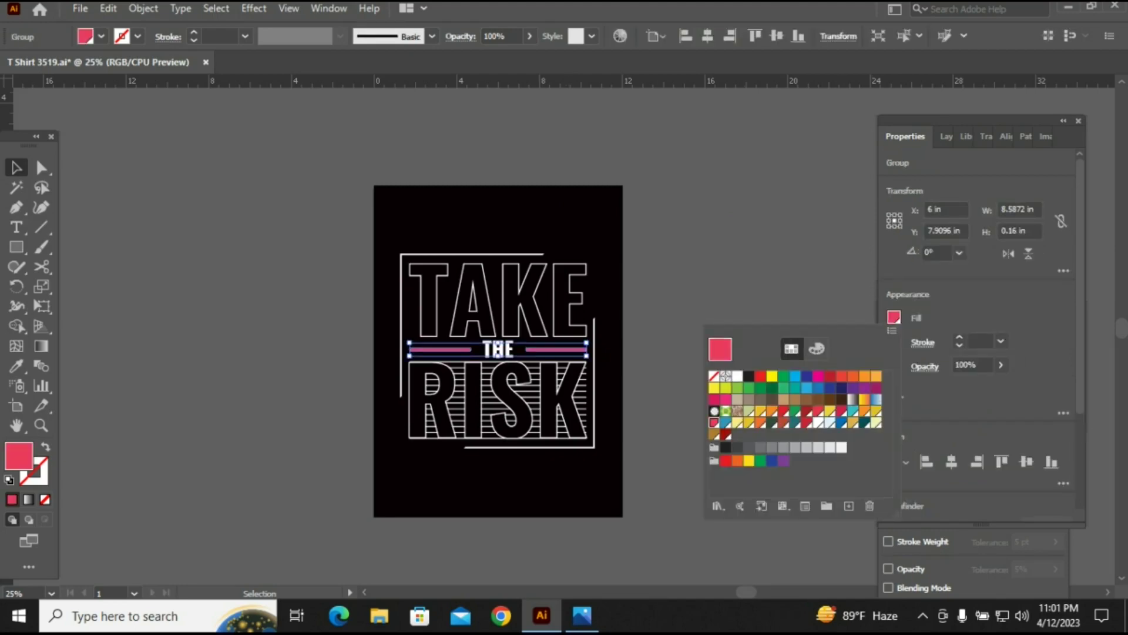
pyautogui.press('Escape')
pyautogui.hotkey('ctrl', 'shift', 'a')
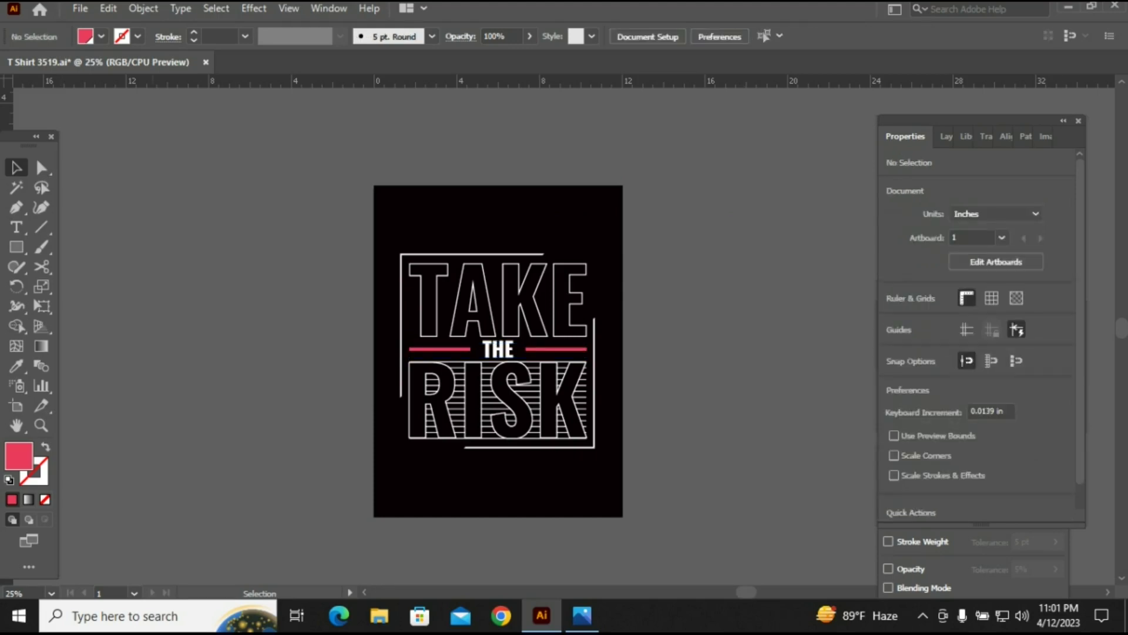
# Eyedrop the red from THE's bars onto both corner brackets of the frame
pyautogui.click(429, 300)
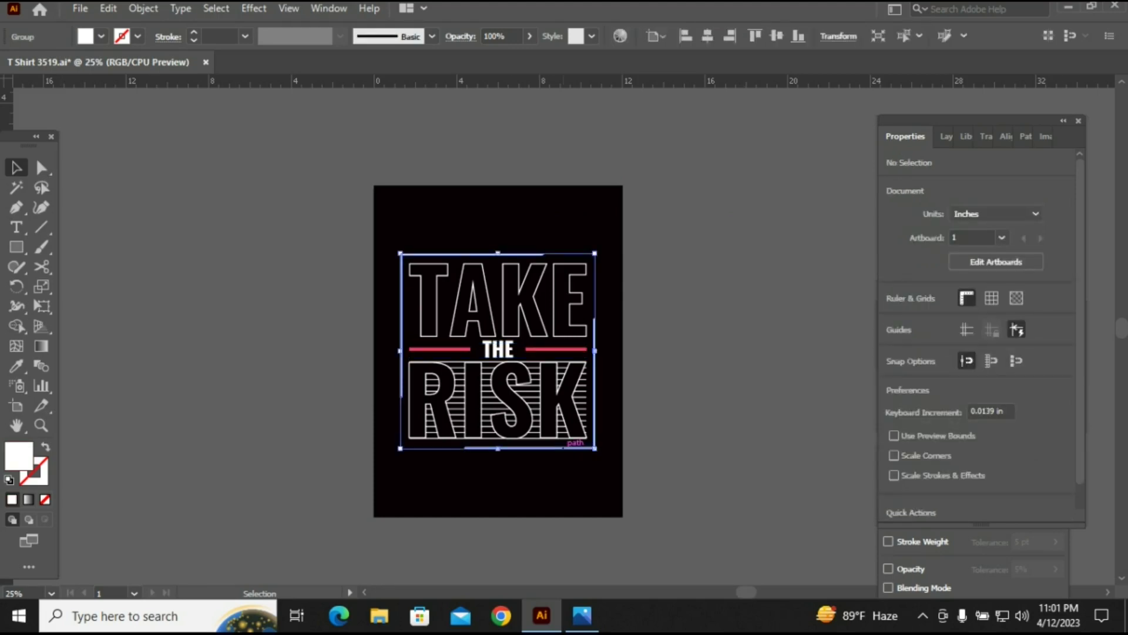
pyautogui.click(16, 365)
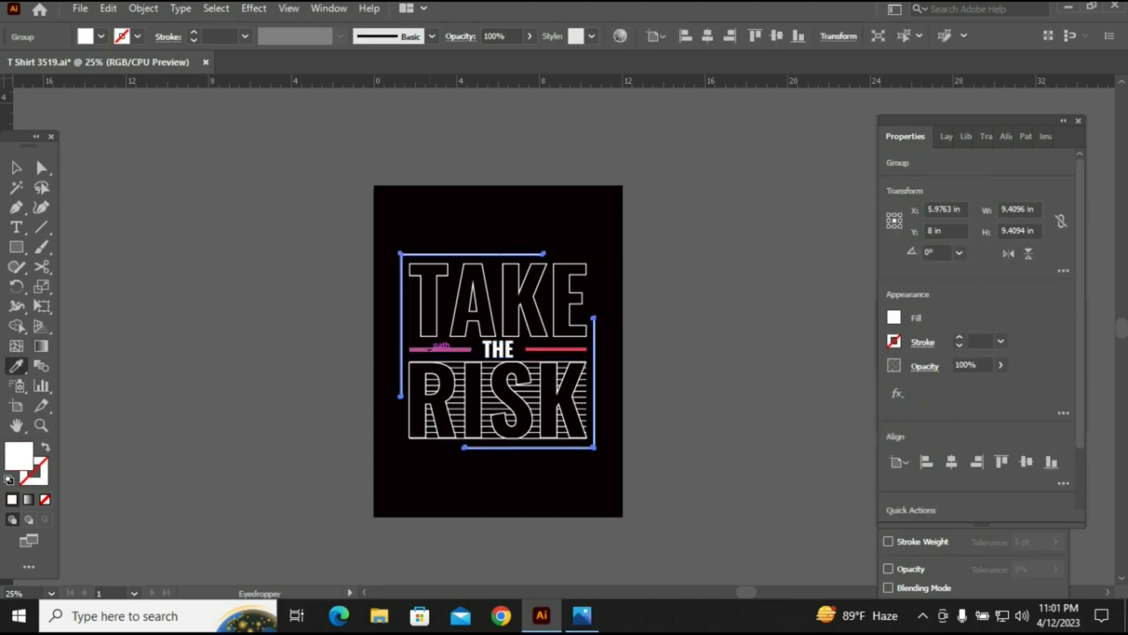
pyautogui.click(441, 349)
pyautogui.click(16, 168)
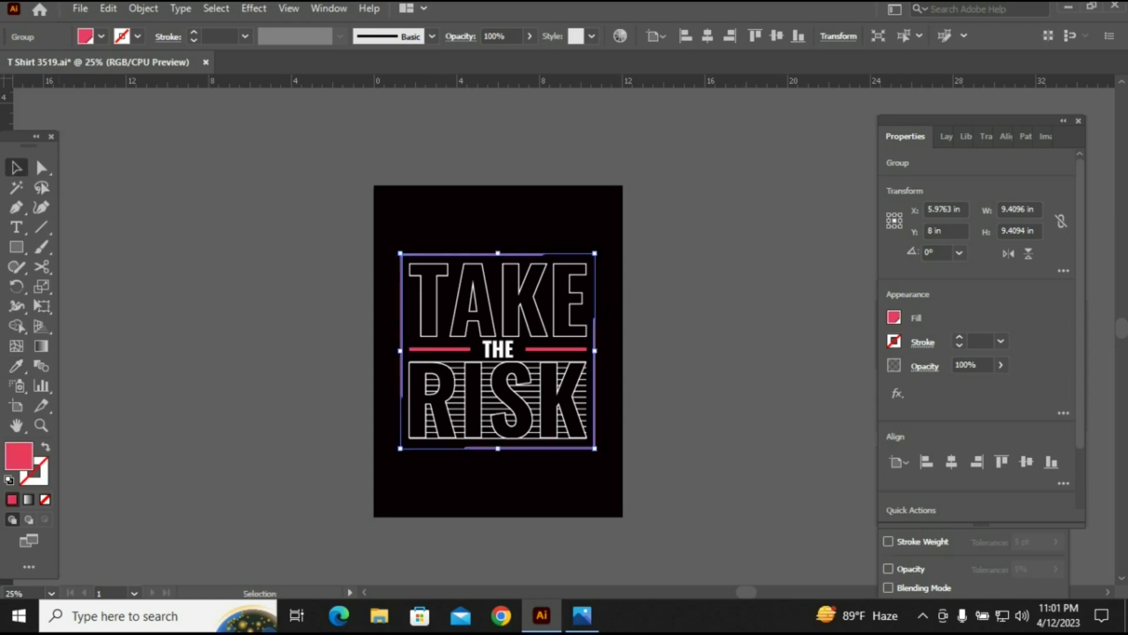
pyautogui.hotkey('ctrl', 'shift', 'a')
pyautogui.moveTo(746, 592); pyautogui.dragTo(756, 592)
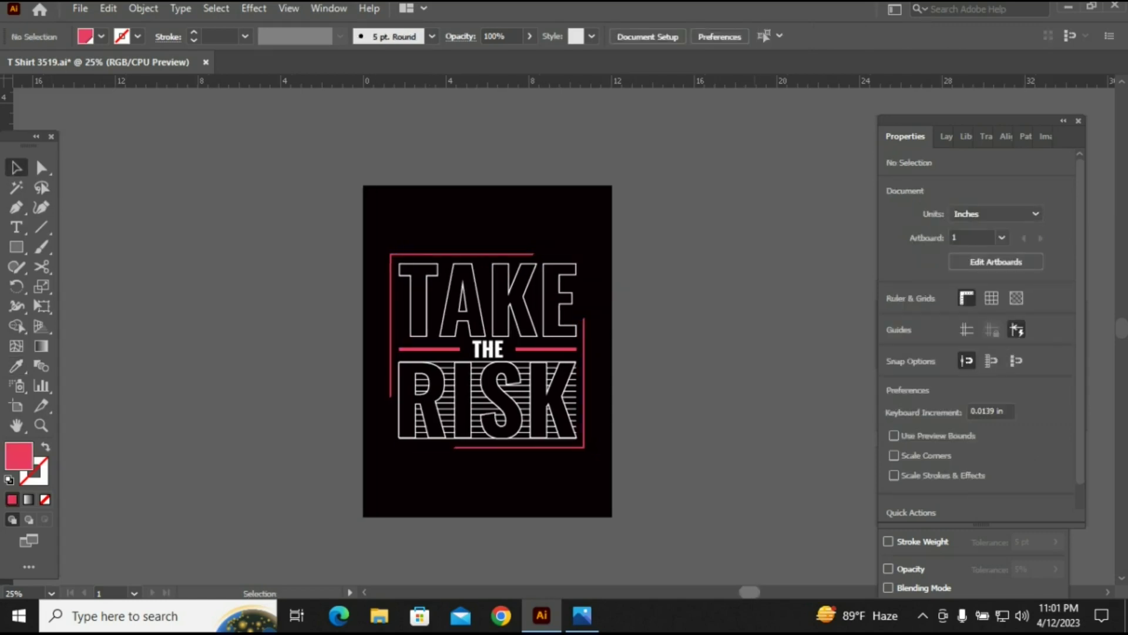